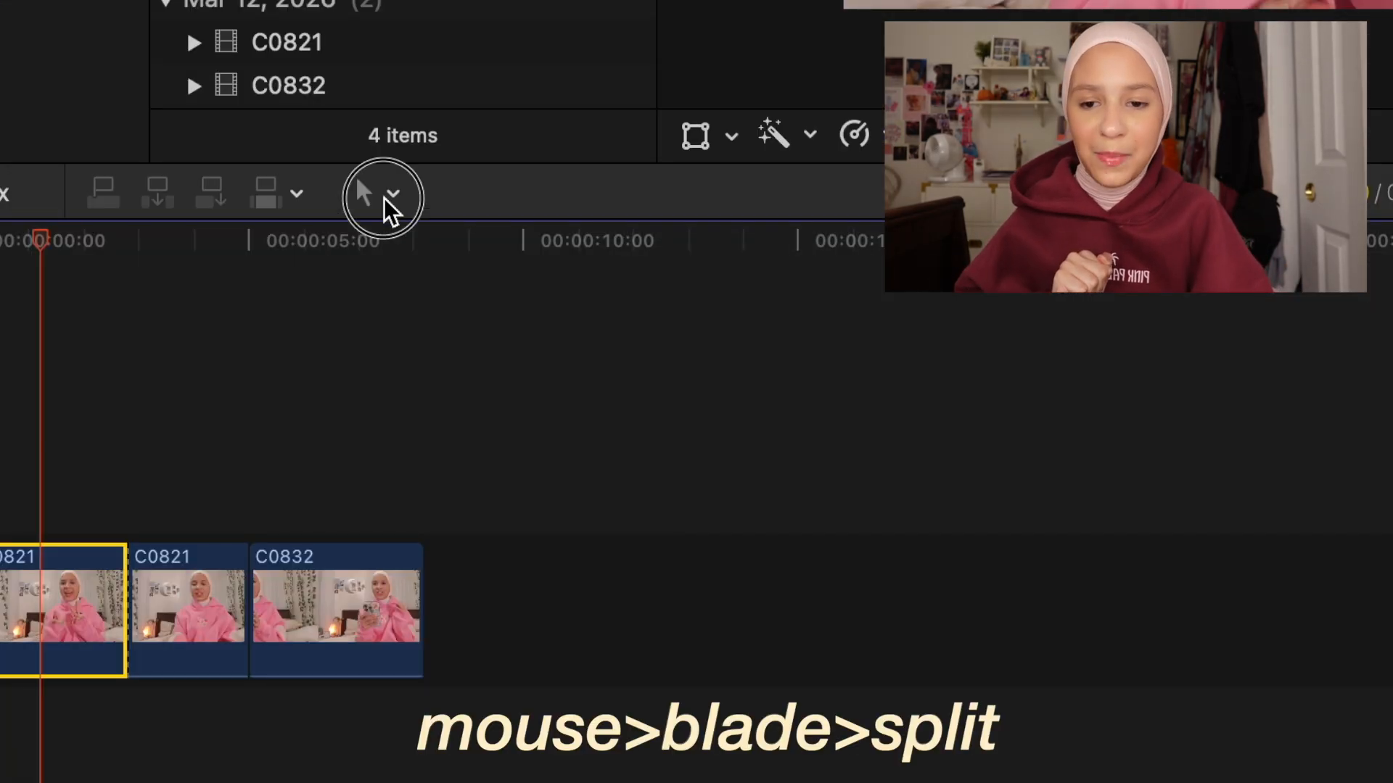
Split the first C0821 clip at the playhead with the Blade tool and return to the Select tool.
{"action": "left_click", "coordinate": [246, 434]}
{"action": "left_click", "coordinate": [283, 556]}
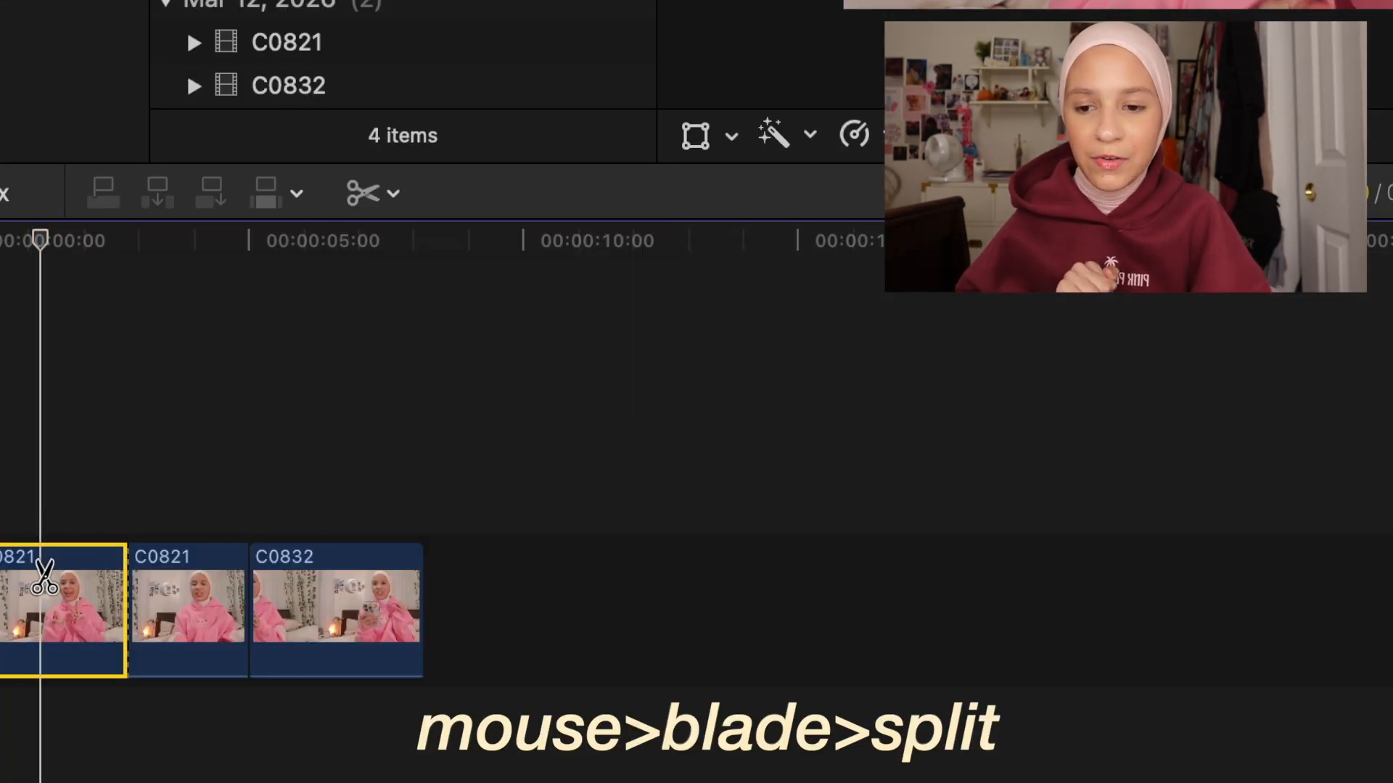
{"action": "left_click", "coordinate": [393, 193]}
{"action": "left_click", "coordinate": [396, 234]}
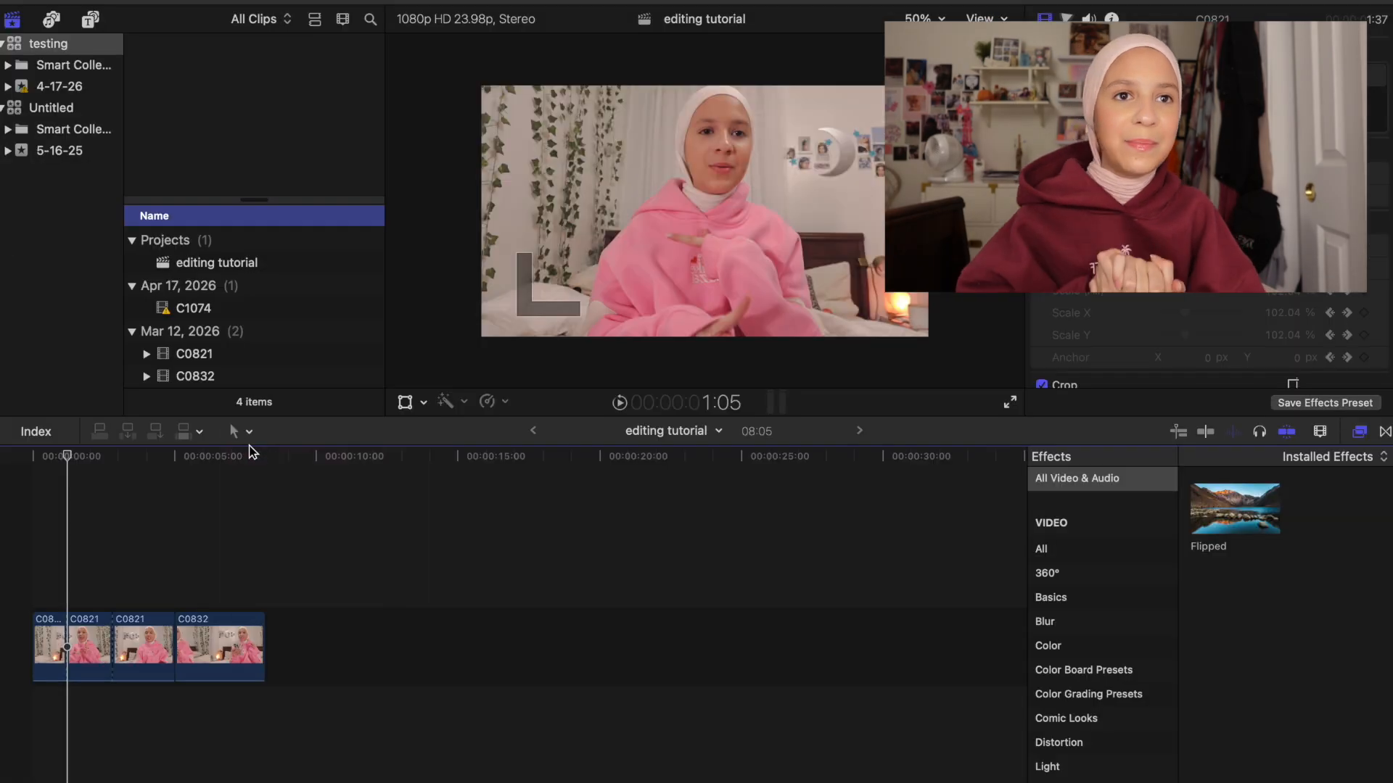
Split the C0832 clip at 6:01 and again at about 7 seconds.
{"action": "left_click_drag", "start_coordinate": [91, 468], "coordinate": [204, 464]}
{"action": "left_click", "coordinate": [216, 622]}
{"action": "key", "text": "super+b"}
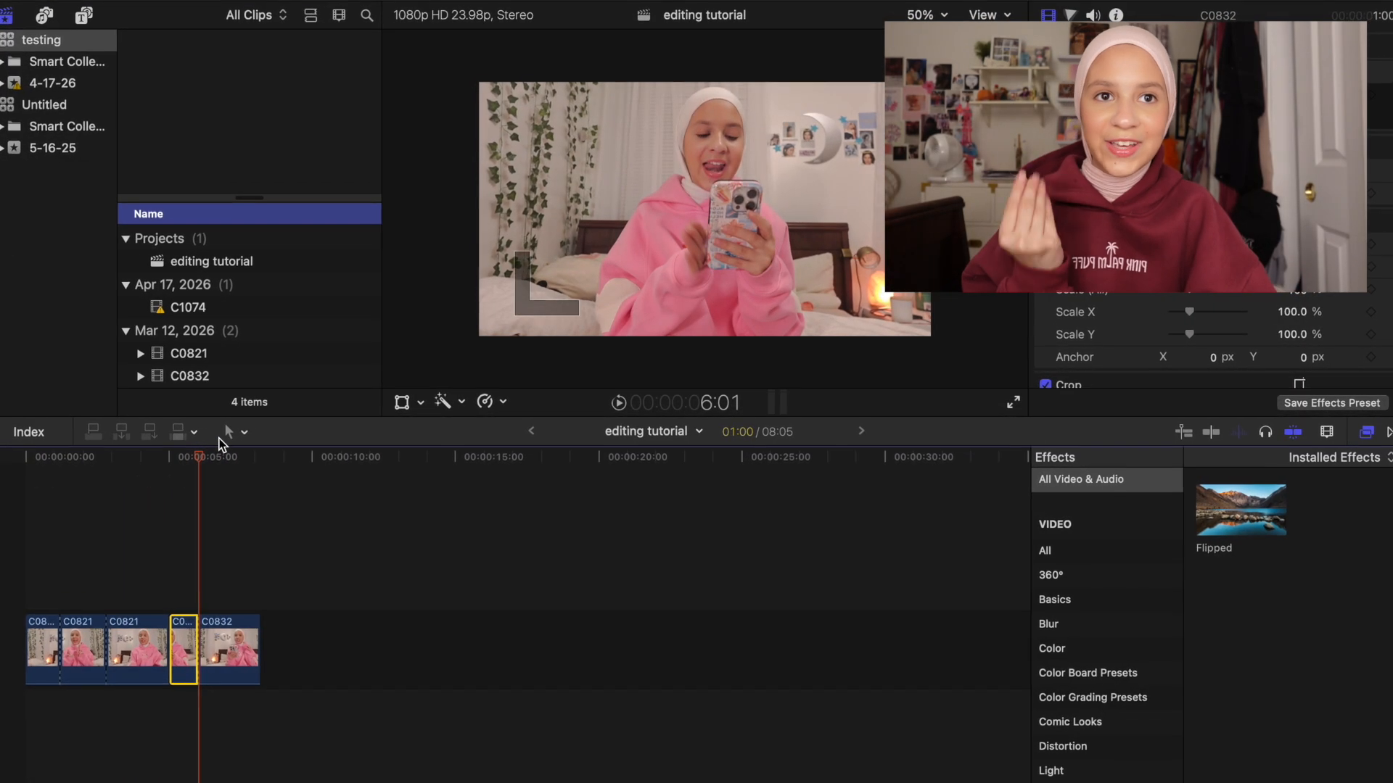
{"action": "left_click_drag", "start_coordinate": [183, 453], "coordinate": [217, 457]}
{"action": "left_click", "coordinate": [224, 630]}
{"action": "key", "text": "super+b"}
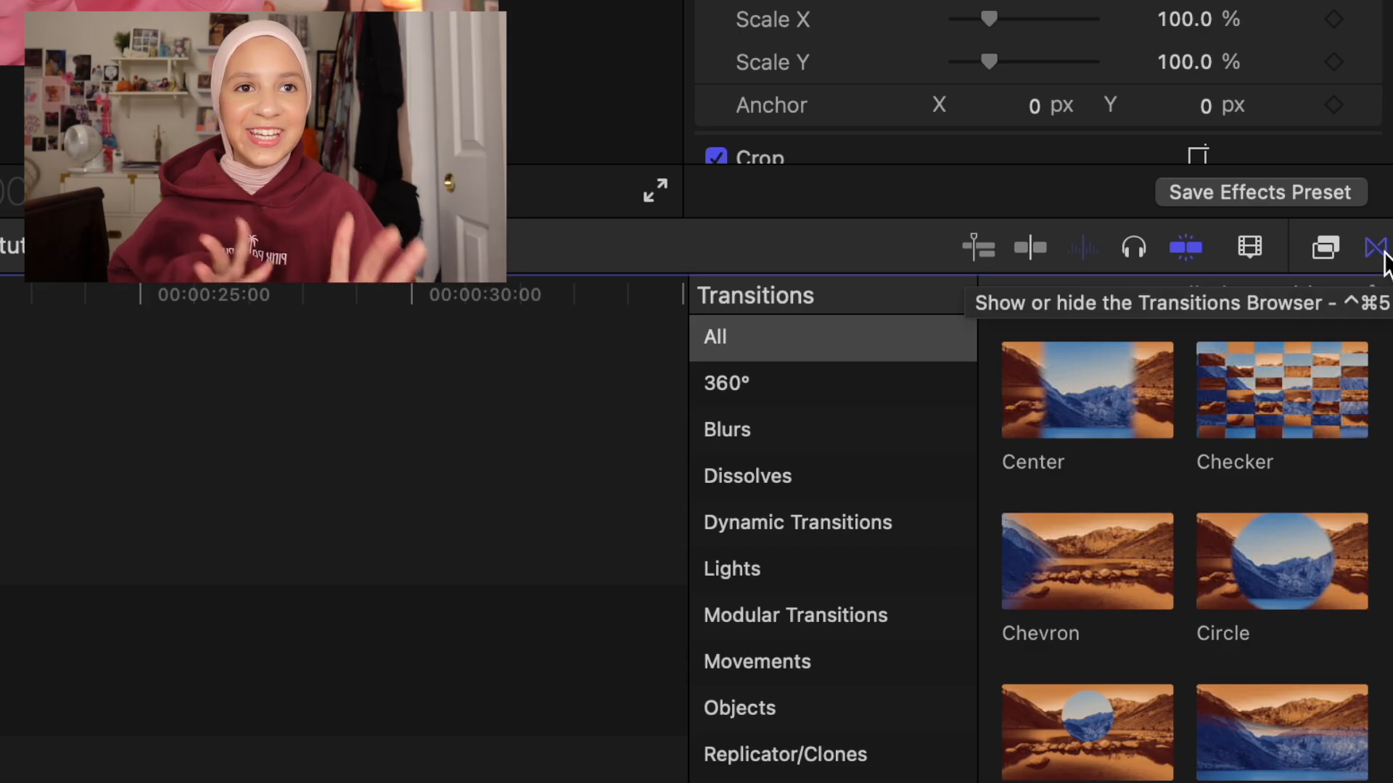
Browse the installed transitions and add the Circle transition at the cut between the C0821 and C0832 clips.
{"action": "scroll", "coordinate": [1212, 599], "scroll_direction": "up", "scroll_amount": 5}
{"action": "scroll", "coordinate": [1212, 599], "scroll_direction": "up", "scroll_amount": 3}
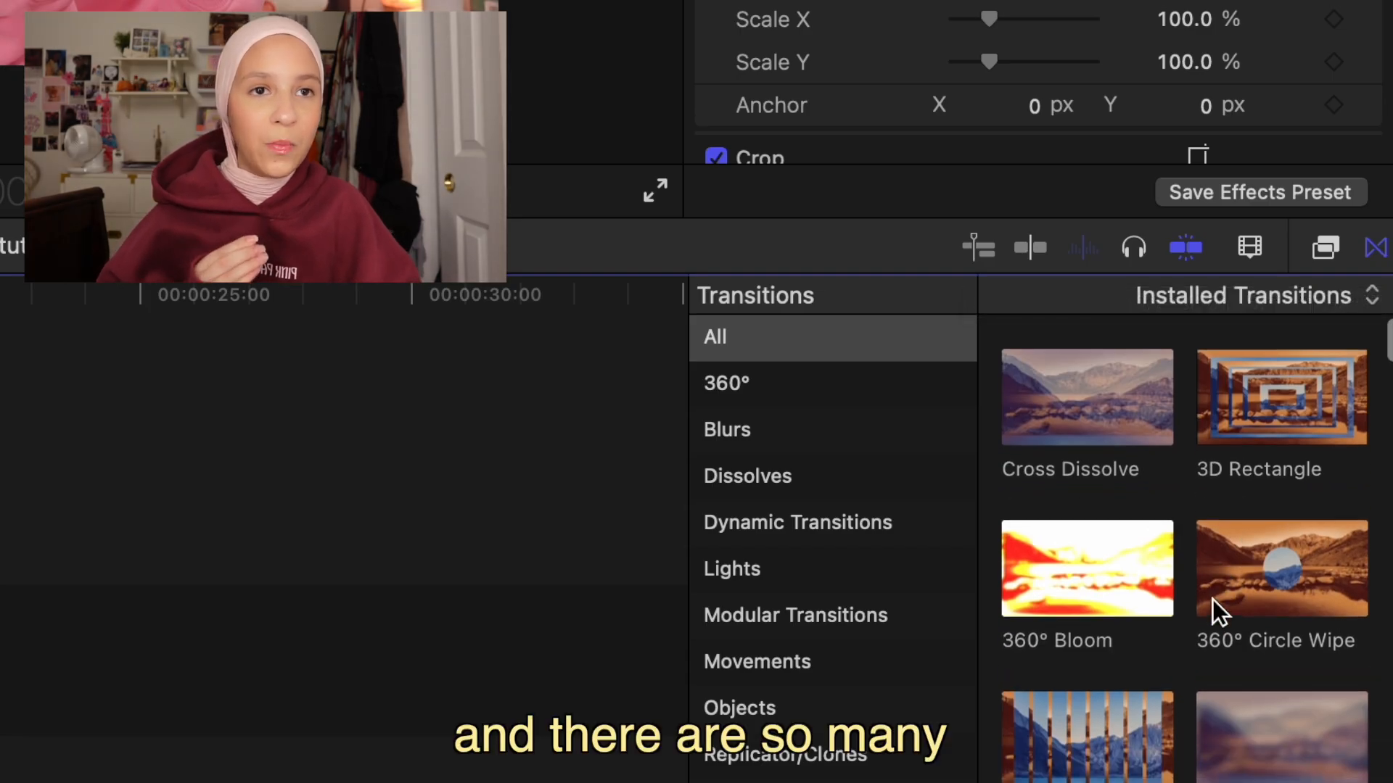
{"action": "scroll", "coordinate": [1212, 599], "scroll_direction": "down", "scroll_amount": 5}
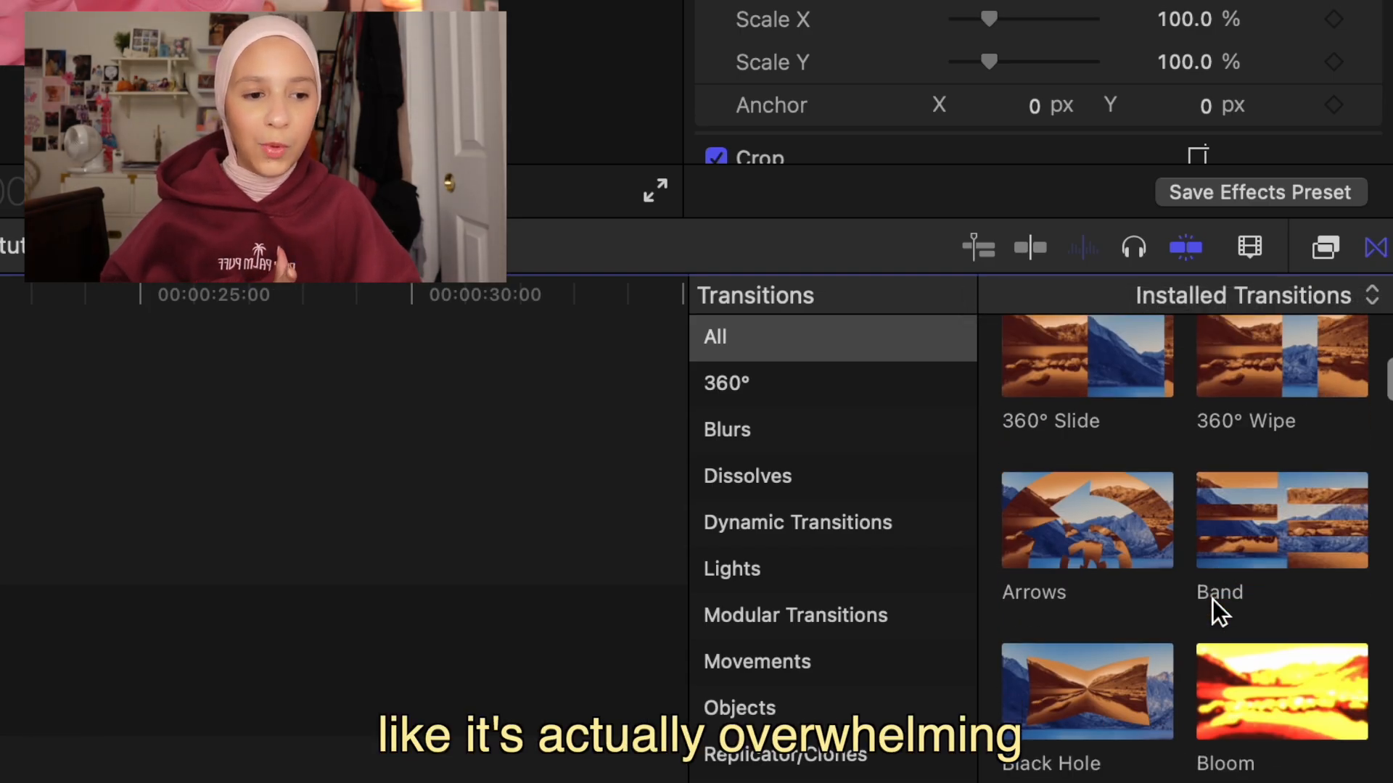
{"action": "scroll", "coordinate": [1212, 599], "scroll_direction": "down", "scroll_amount": 1}
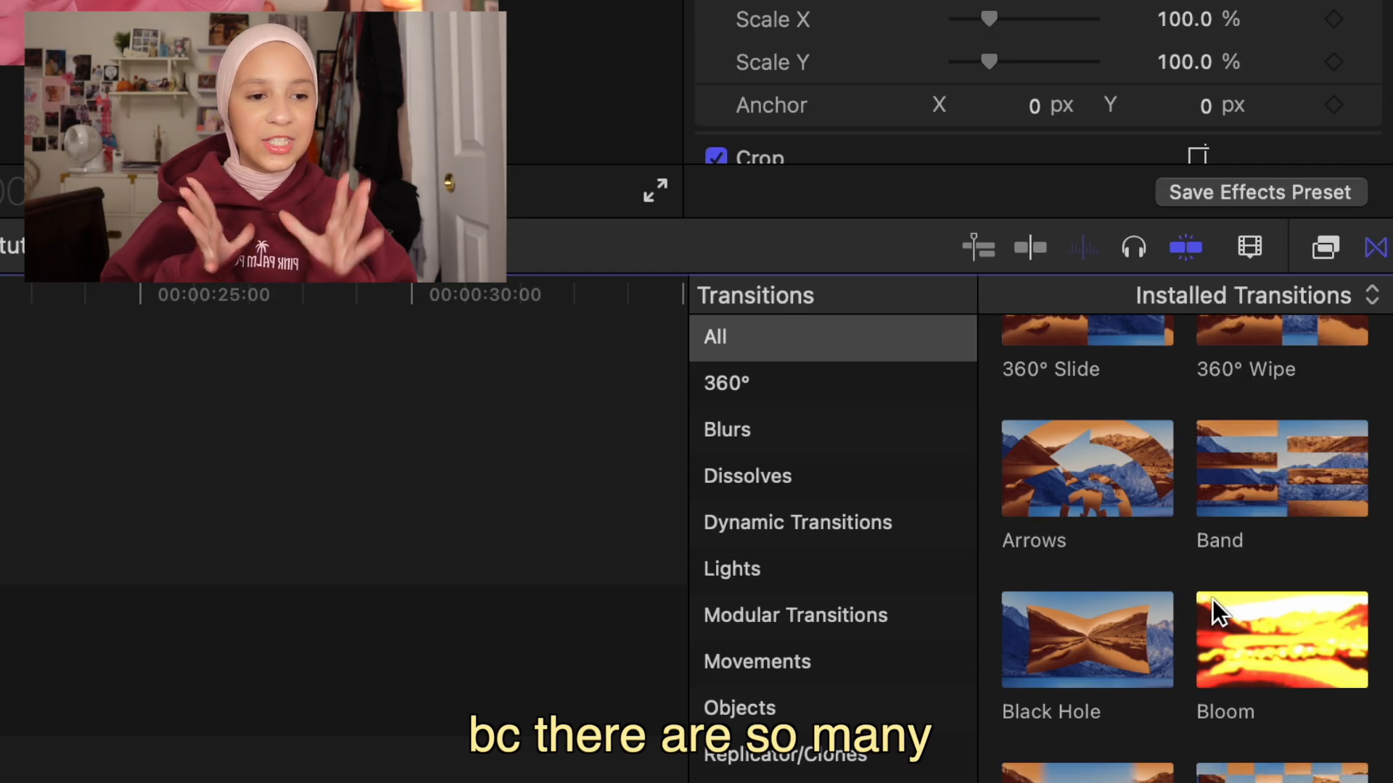
{"action": "scroll", "coordinate": [1212, 600], "scroll_direction": "down", "scroll_amount": 5}
{"action": "scroll", "coordinate": [1213, 599], "scroll_direction": "down", "scroll_amount": 1}
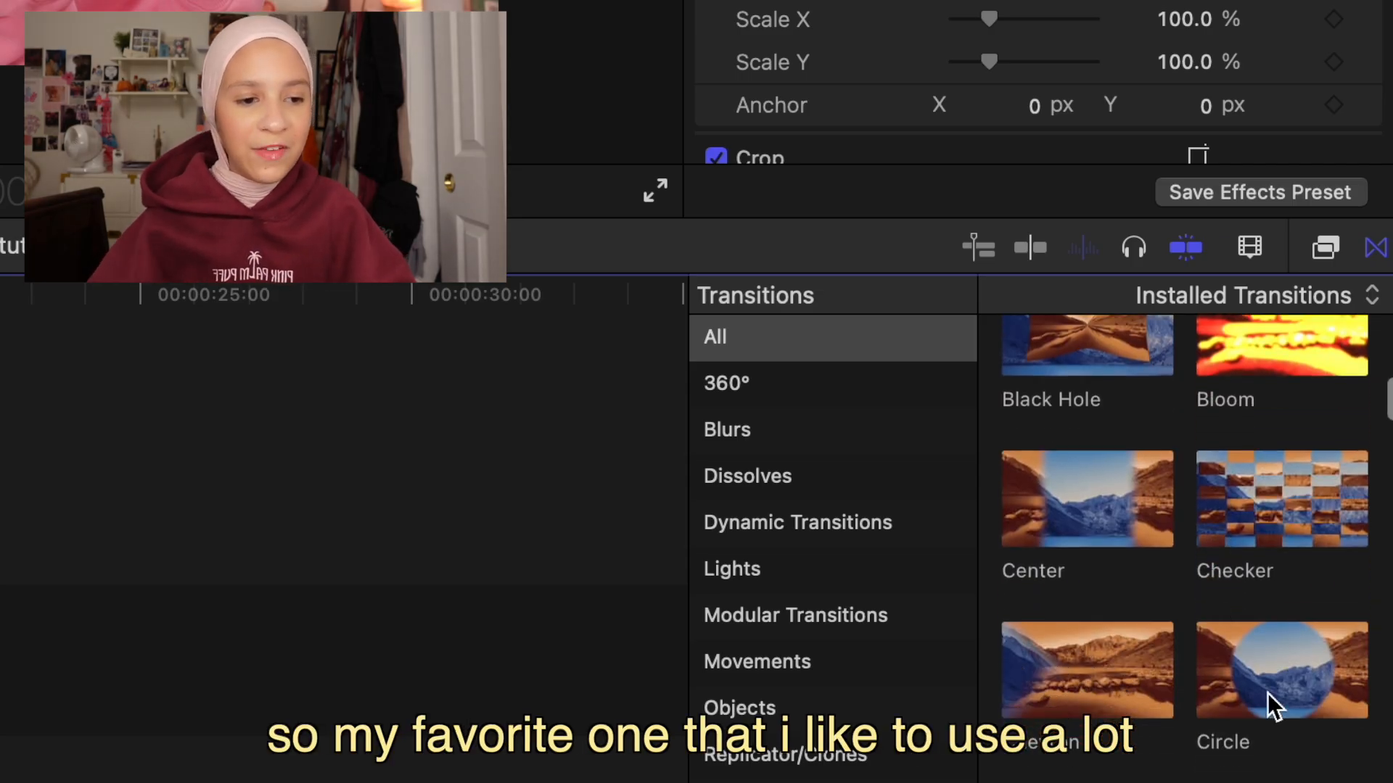
{"action": "left_click_drag", "start_coordinate": [1252, 673], "coordinate": [171, 648]}
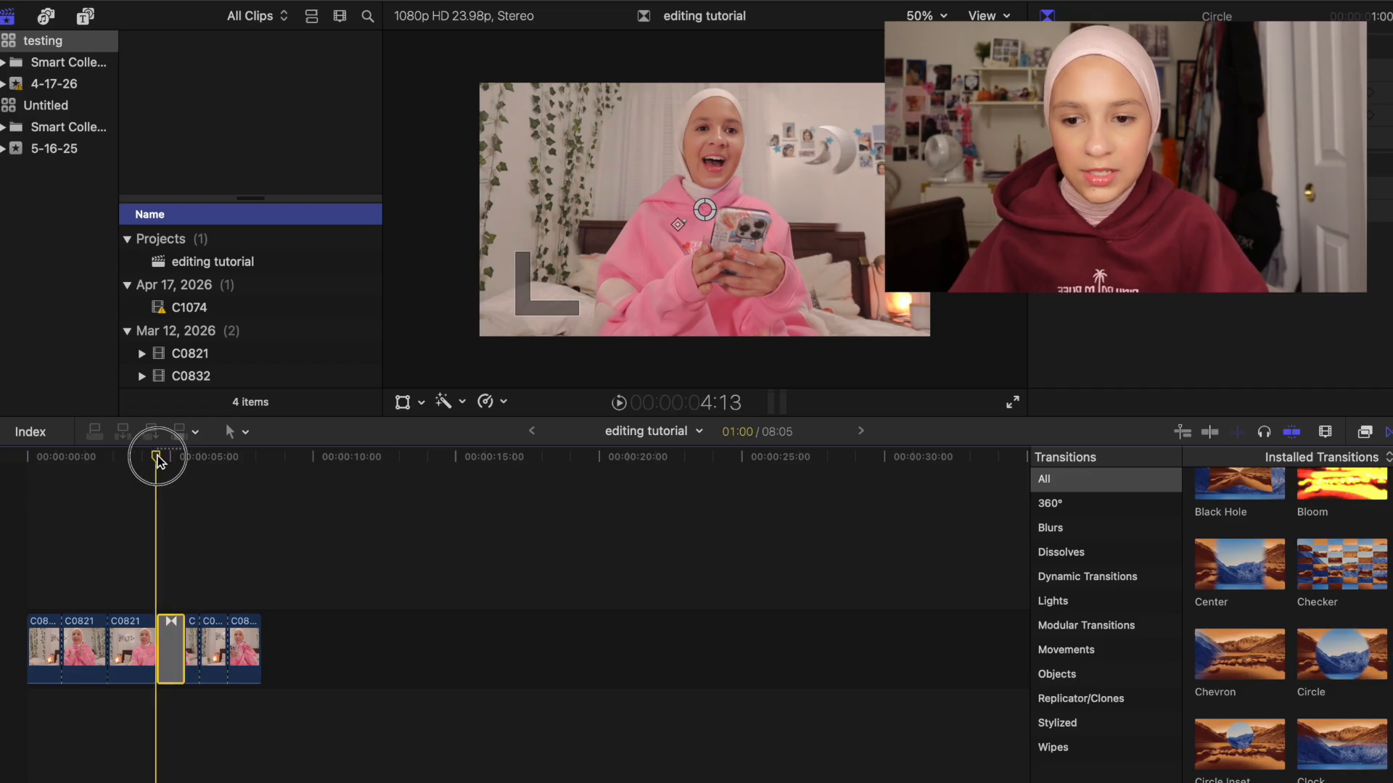
Play back the Circle transition from just before the cut and delete it.
{"action": "left_click_drag", "start_coordinate": [158, 460], "coordinate": [133, 456]}
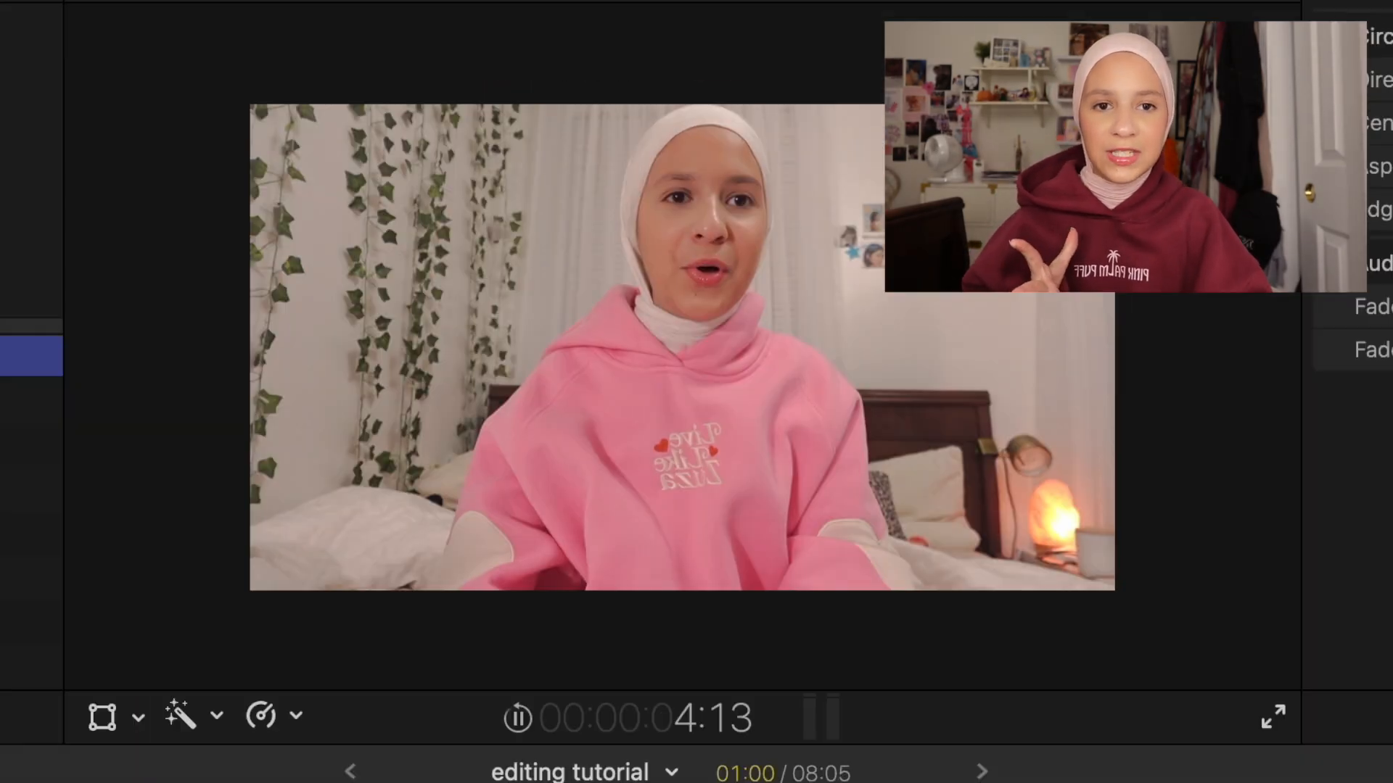
{"action": "key", "text": "space"}
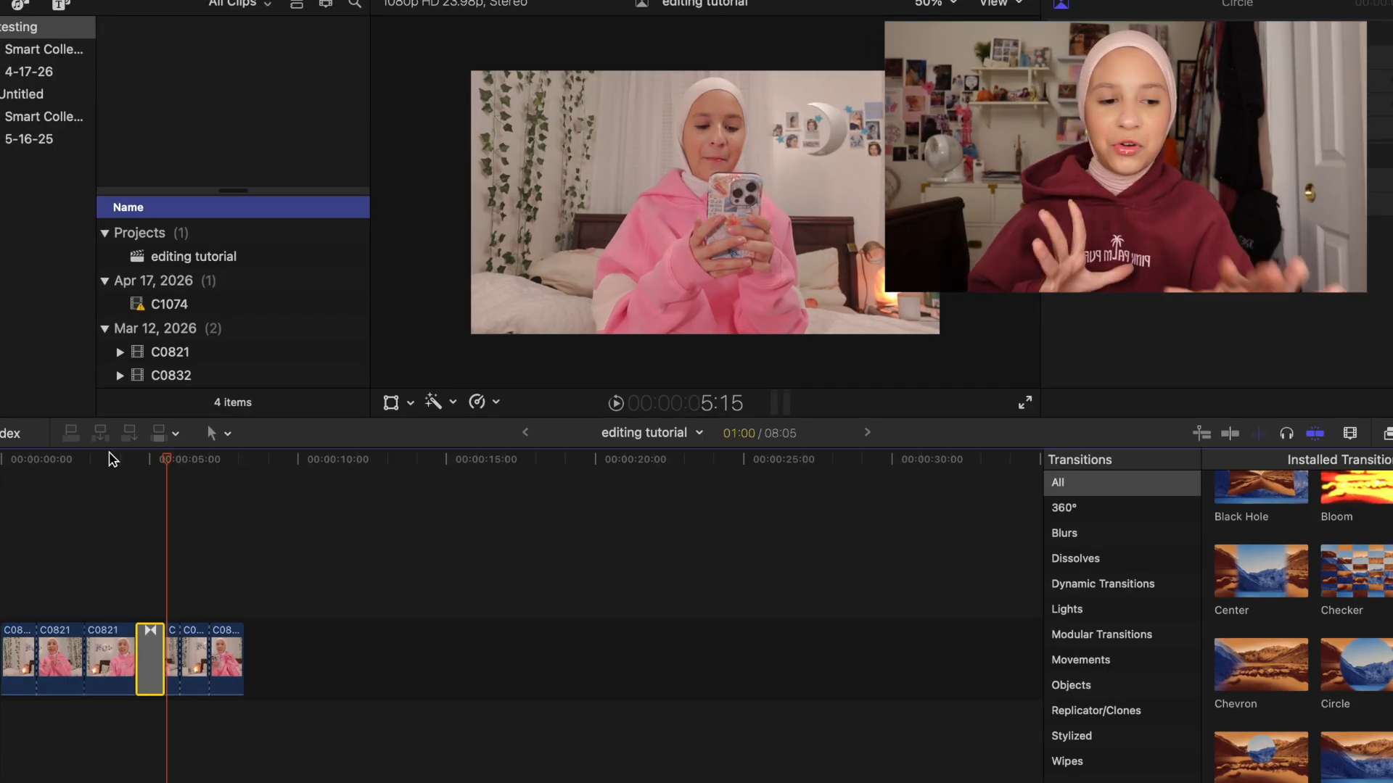
{"action": "key", "text": "Delete"}
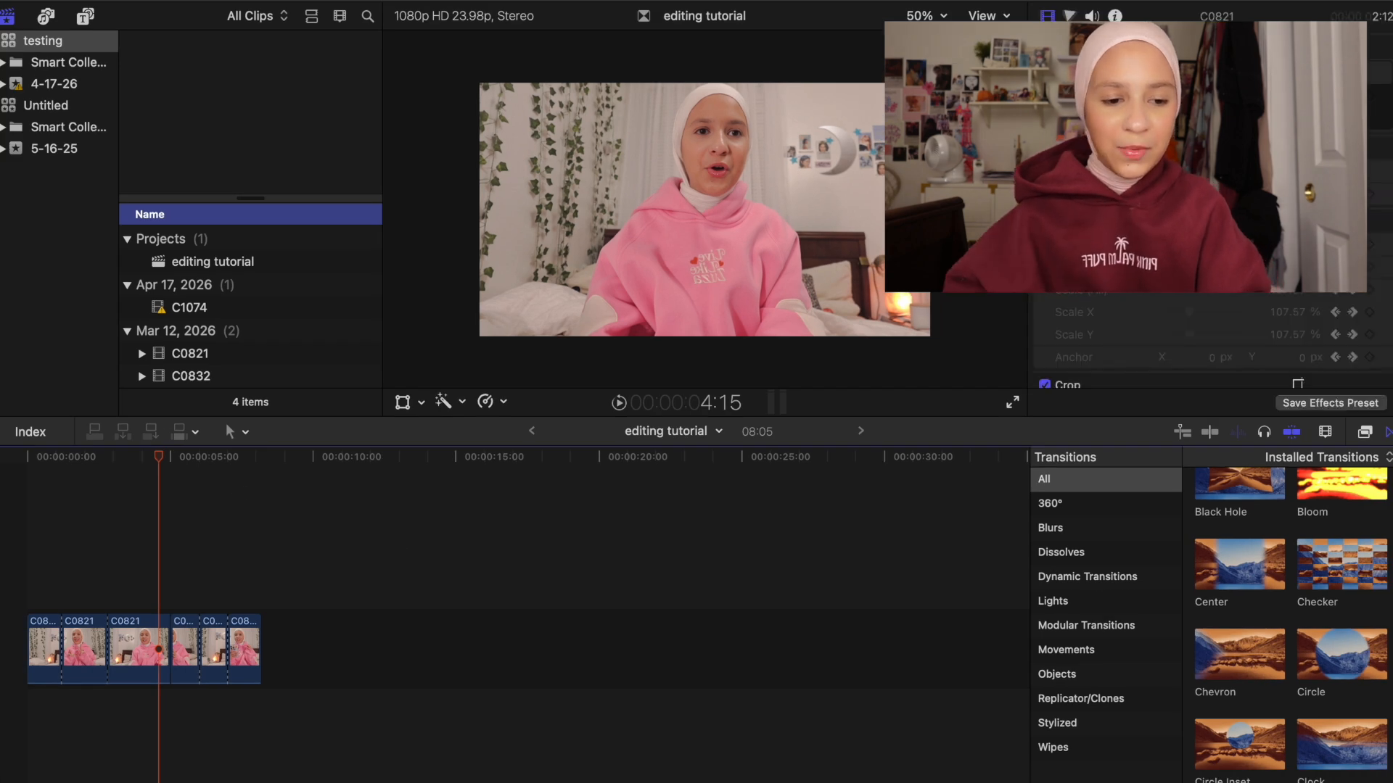
Search for the Static transition, try it at the cut between the C0821 and C0832 clips, and remove it.
{"action": "type", "text": "static"}
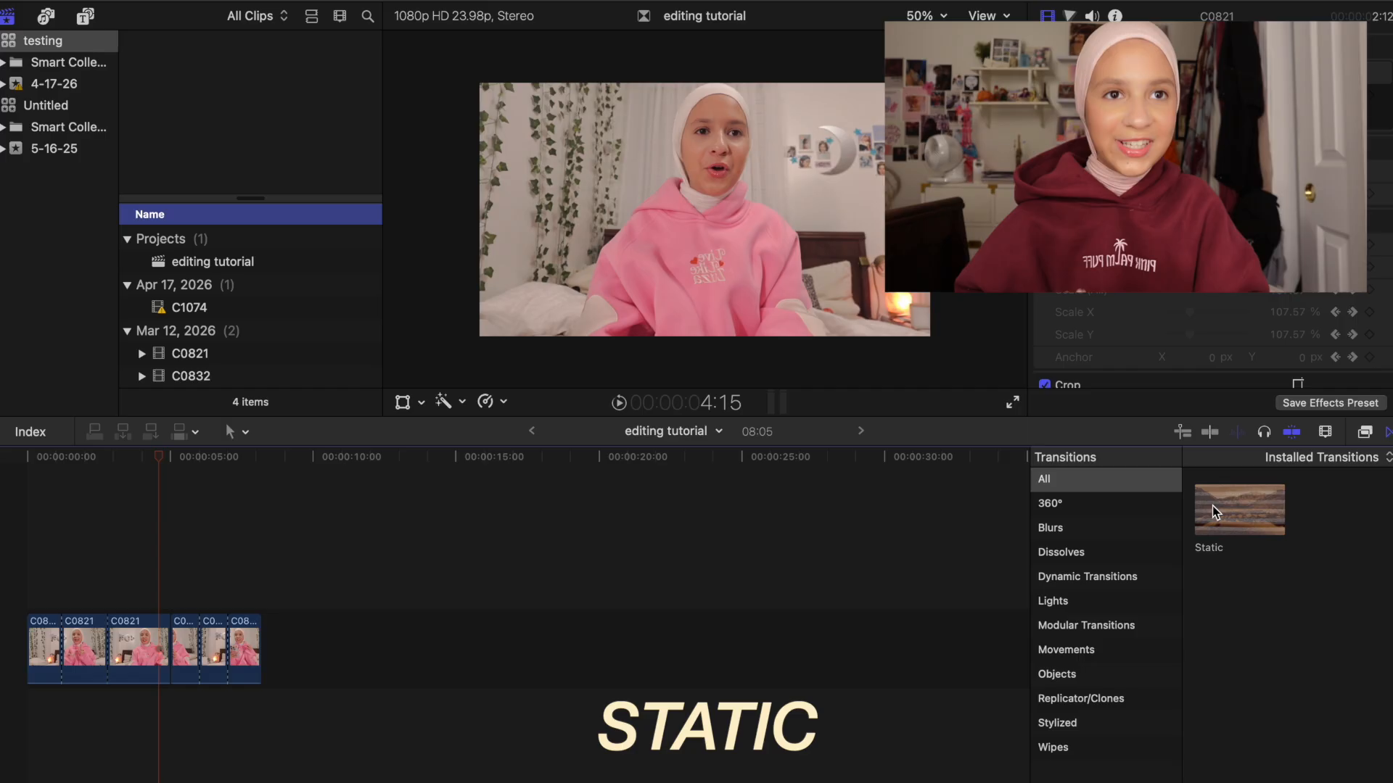
{"action": "left_click_drag", "start_coordinate": [1218, 508], "coordinate": [172, 648]}
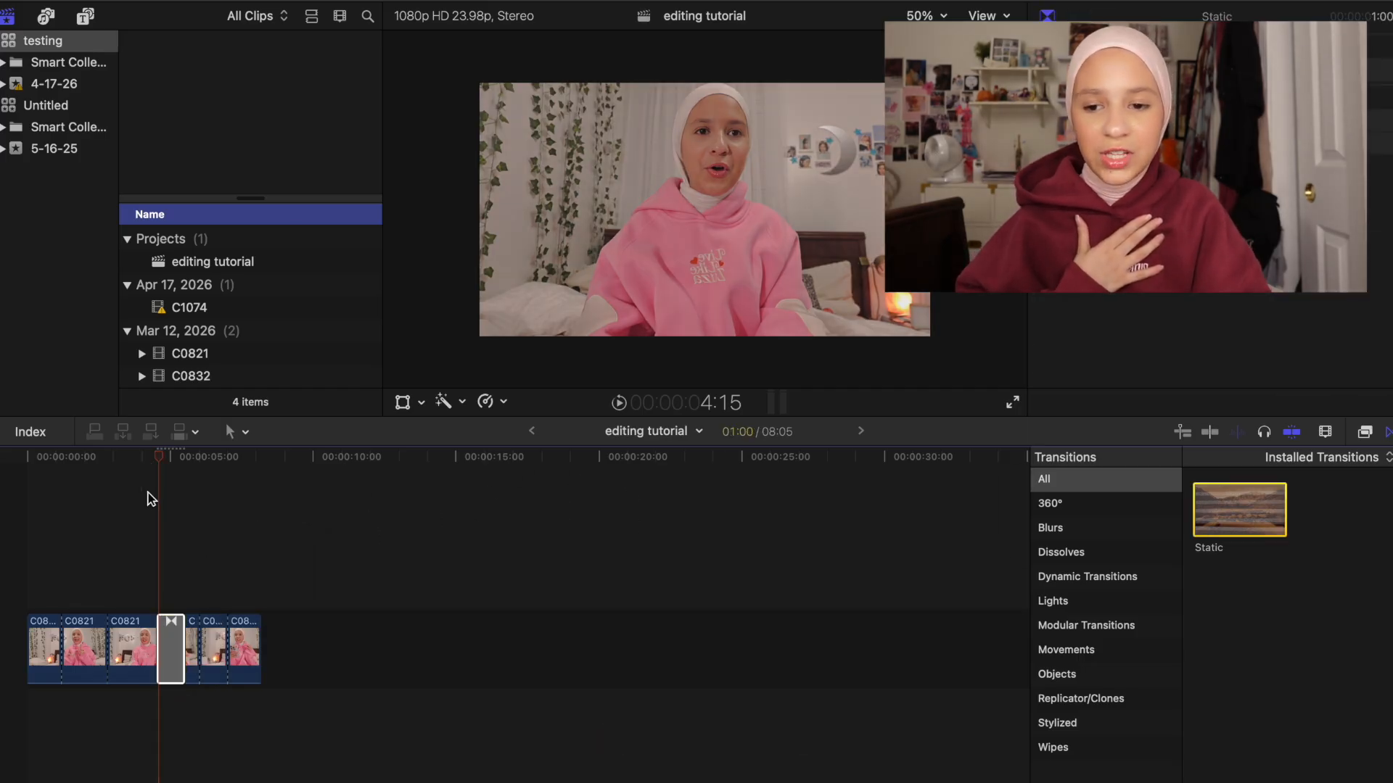
{"action": "key", "text": "space"}
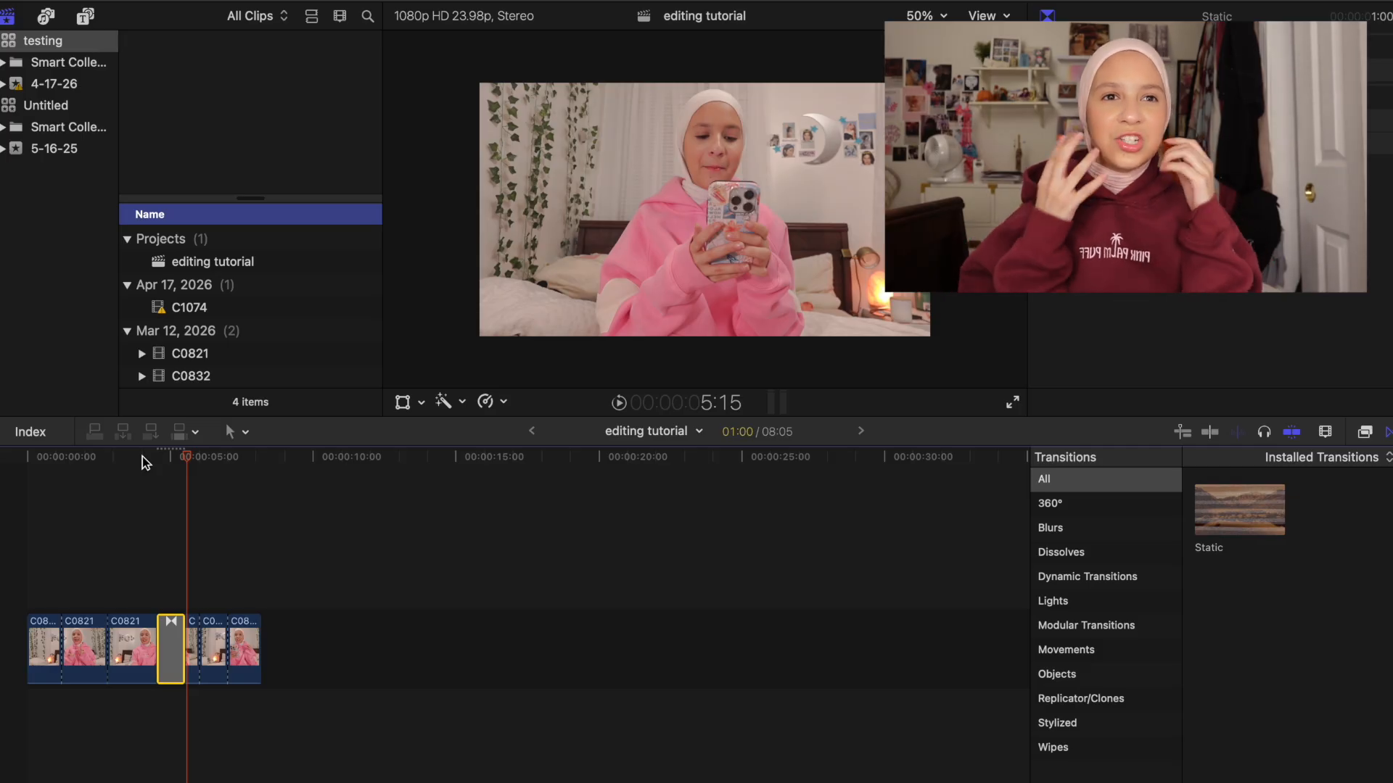
{"action": "key", "text": "Delete"}
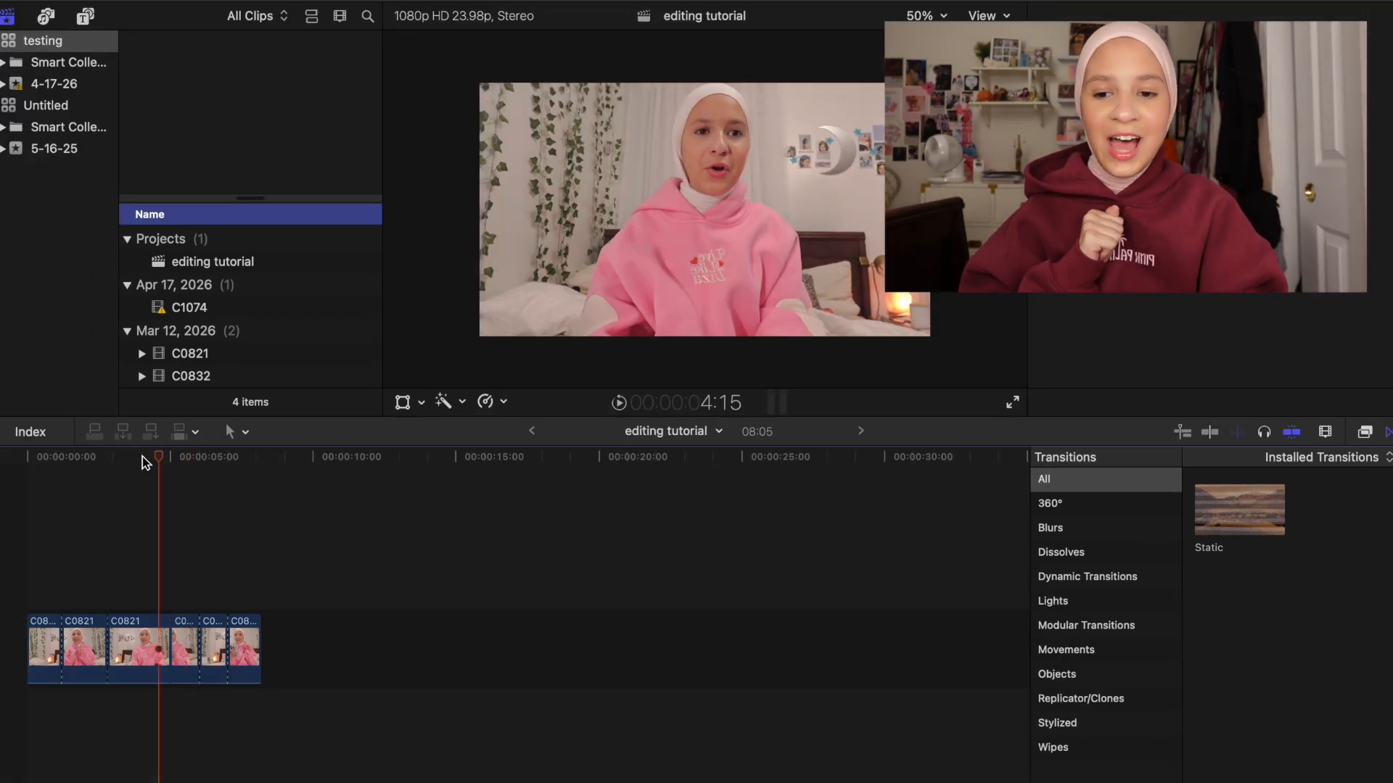
Try the Cross Dissolve transition at the cut between the C0821 and C0832 clips and remove it.
{"action": "left_click", "coordinate": [1380, 781]}
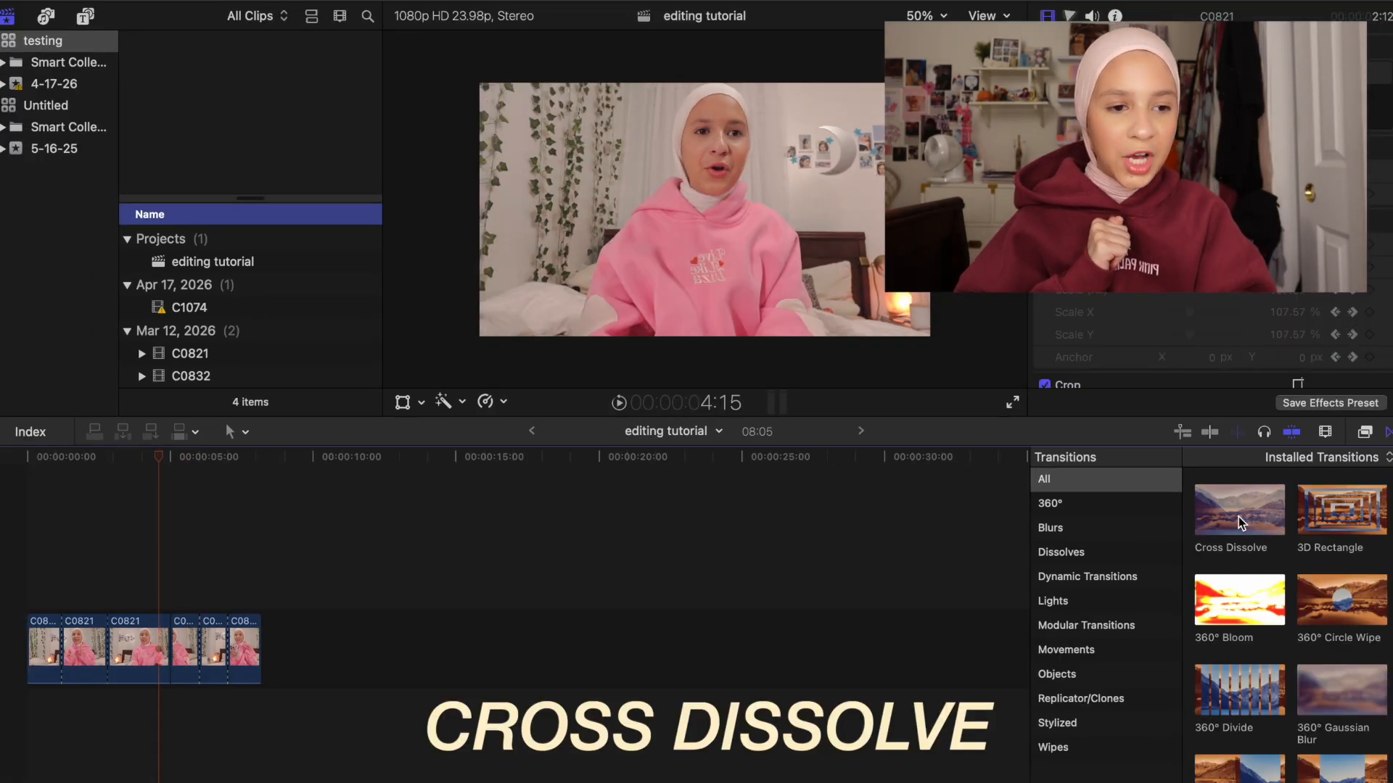
{"action": "left_click_drag", "start_coordinate": [1239, 523], "coordinate": [166, 651]}
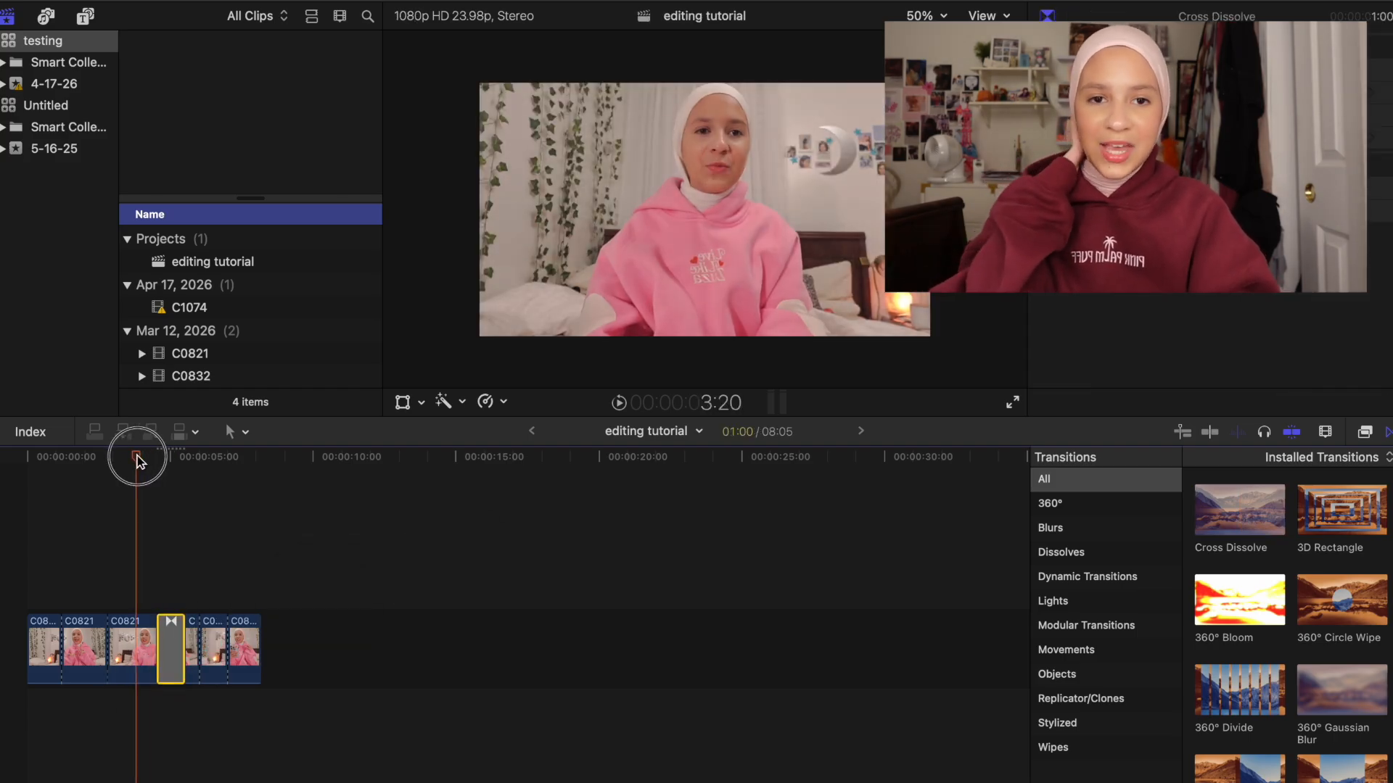
{"action": "left_click_drag", "start_coordinate": [137, 456], "coordinate": [140, 458]}
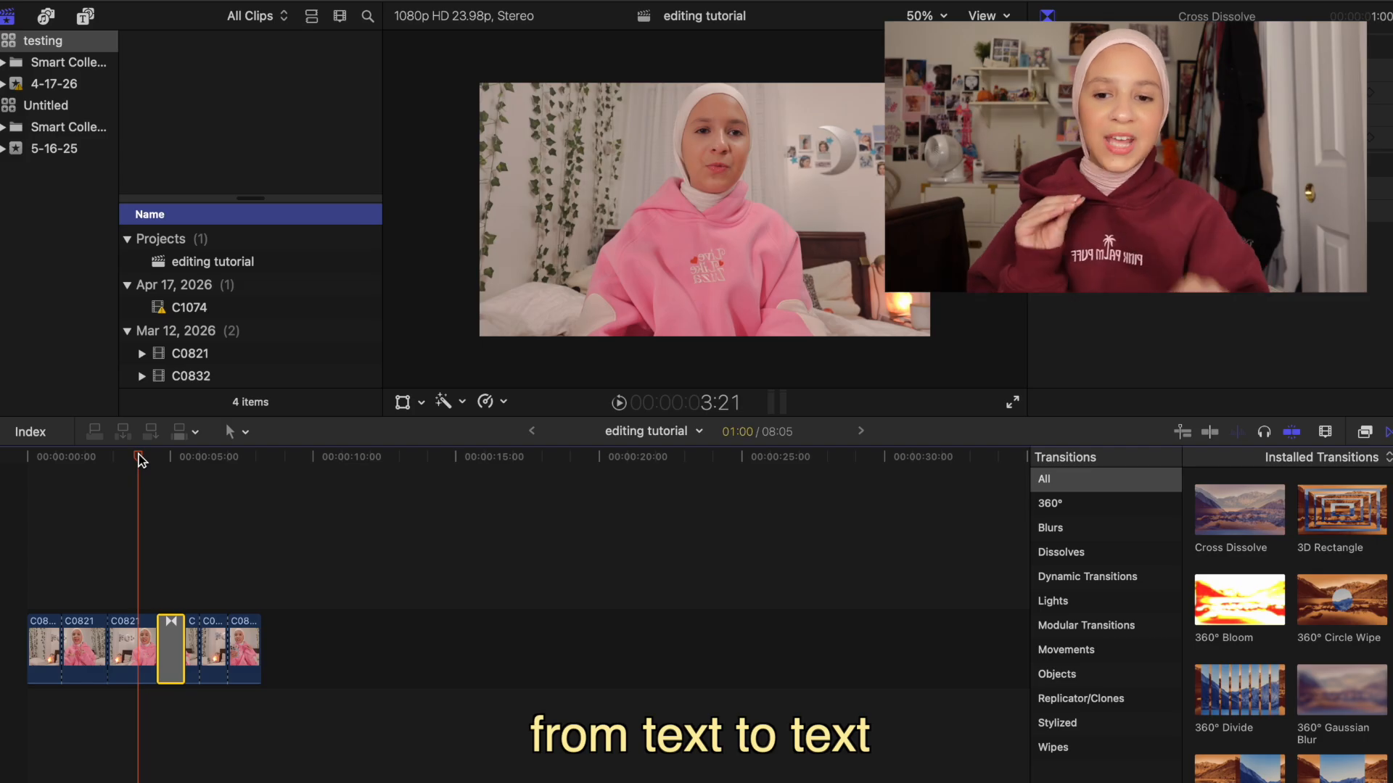
{"action": "key", "text": "space"}
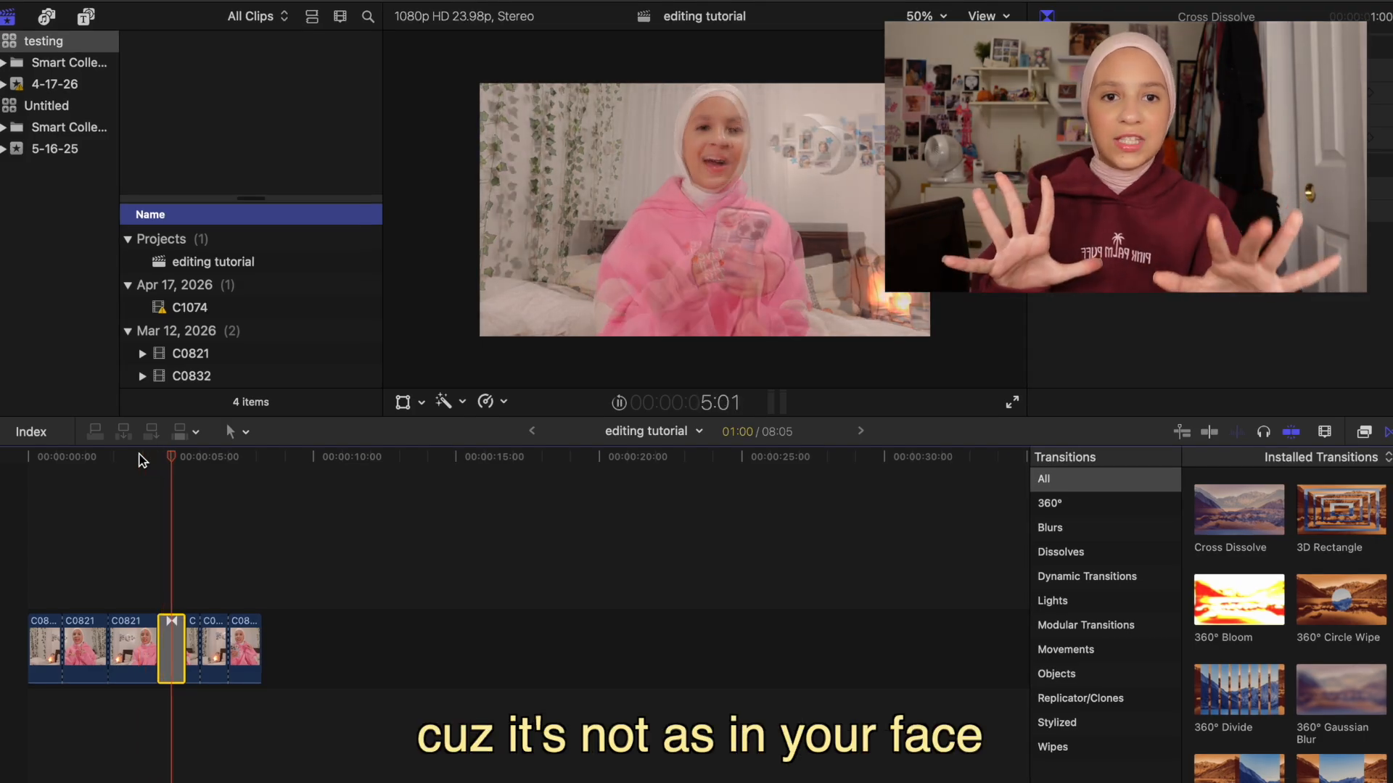
{"action": "key", "text": "space"}
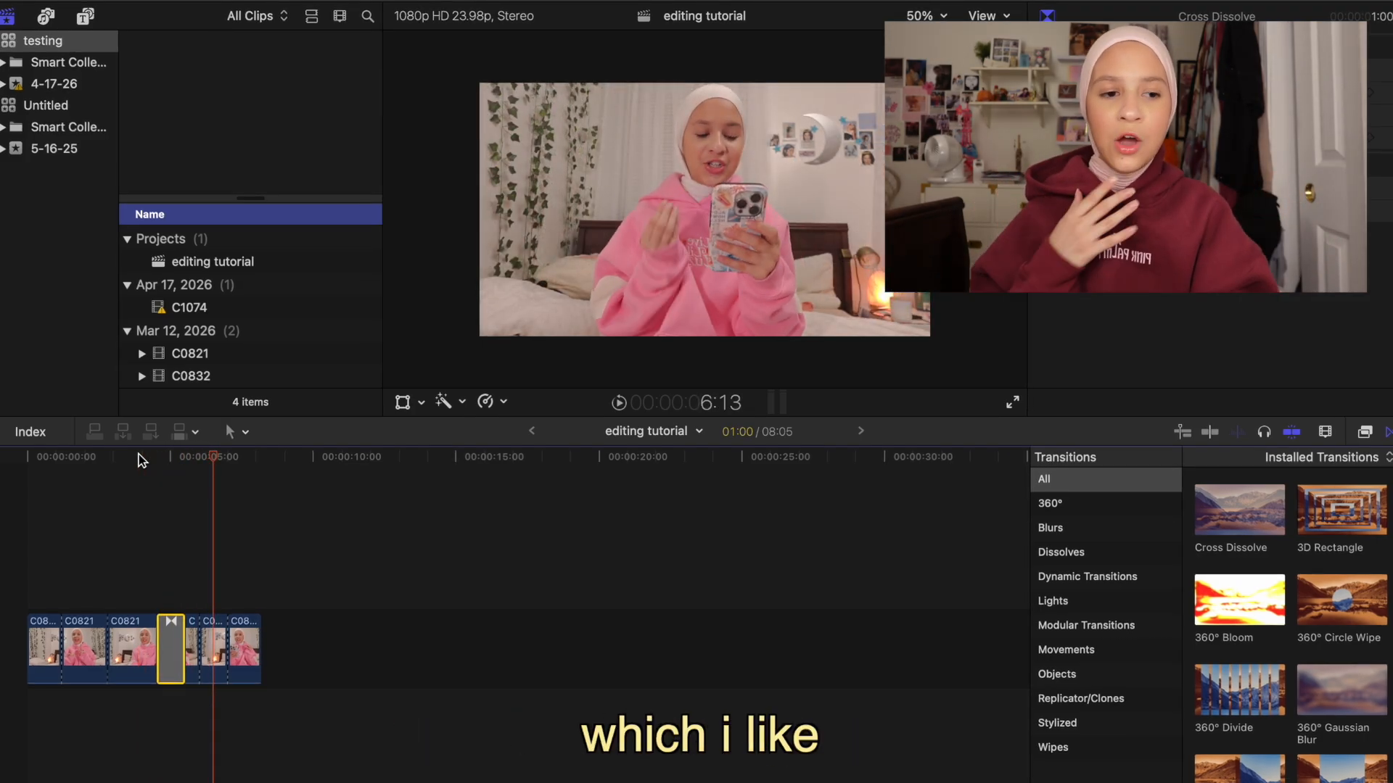
{"action": "key", "text": "Delete"}
Add the Center transition at the cut between the C0821 and C0832 clips and play it back.
{"action": "scroll", "coordinate": [1356, 702], "scroll_direction": "down", "scroll_amount": 5}
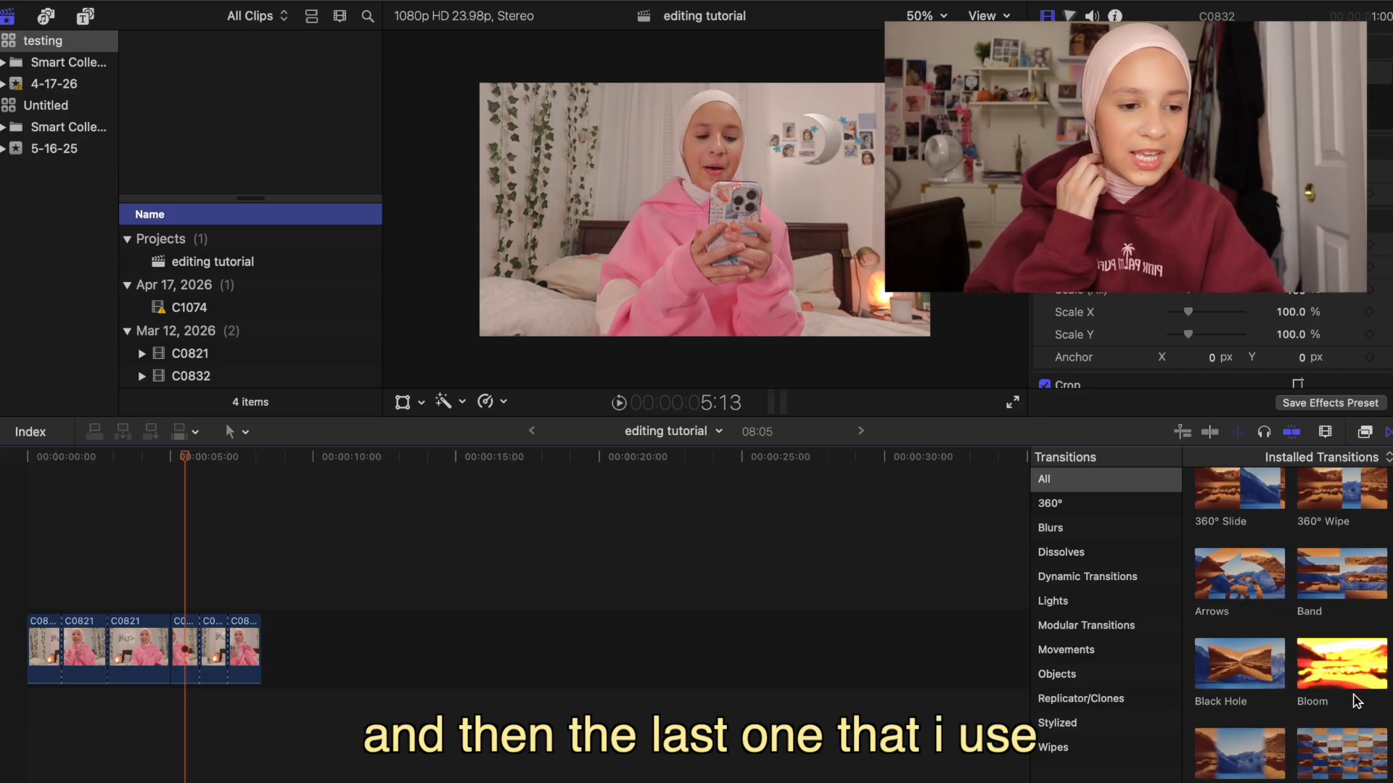
{"action": "scroll", "coordinate": [1354, 695], "scroll_direction": "down", "scroll_amount": 3}
{"action": "left_click_drag", "start_coordinate": [1238, 638], "coordinate": [164, 649]}
{"action": "left_click_drag", "start_coordinate": [185, 456], "coordinate": [137, 446]}
{"action": "key", "text": "space"}
{"action": "key", "text": "space"}
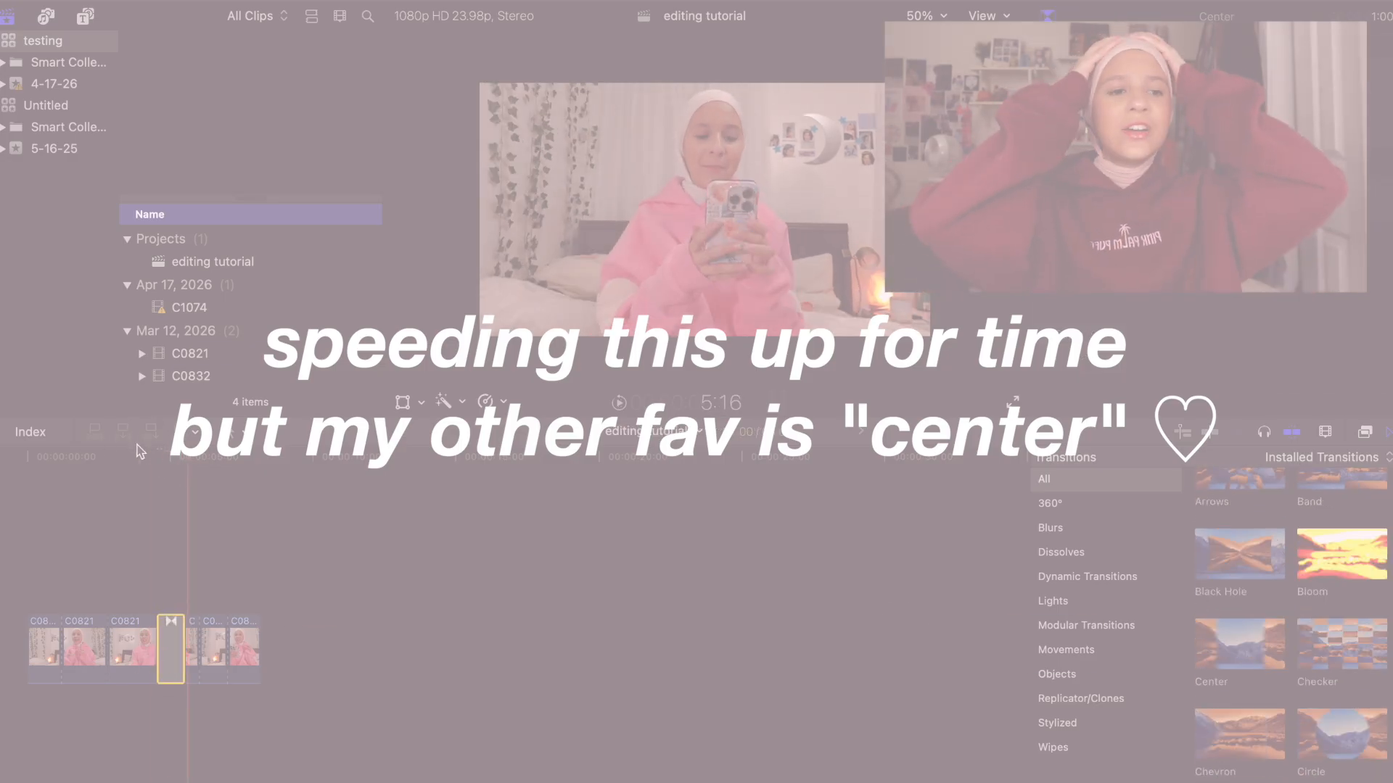
Place the playhead at 4:13, where the Center transition starts, and show the sound effects library.
{"action": "left_click", "coordinate": [157, 456]}
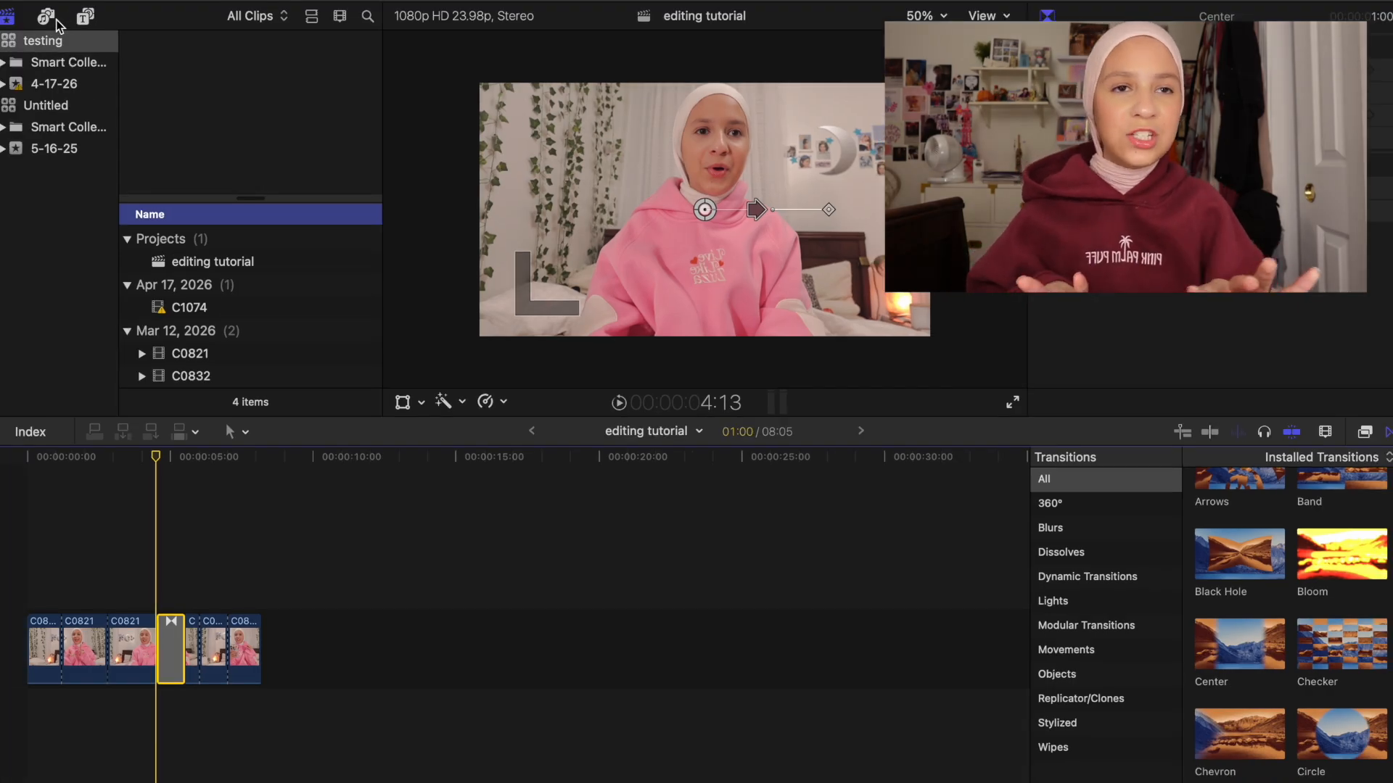
{"action": "left_click", "coordinate": [47, 18]}
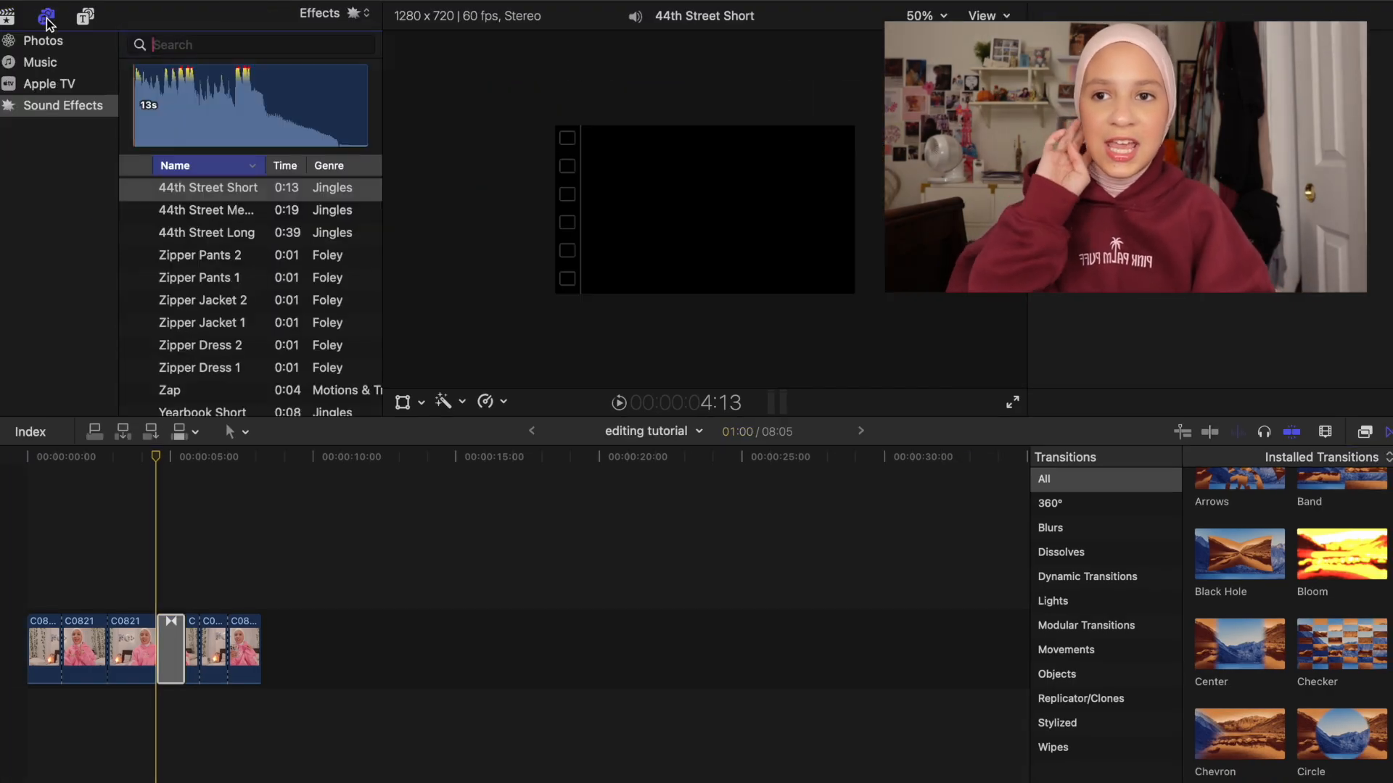
{"action": "left_click", "coordinate": [6, 19]}
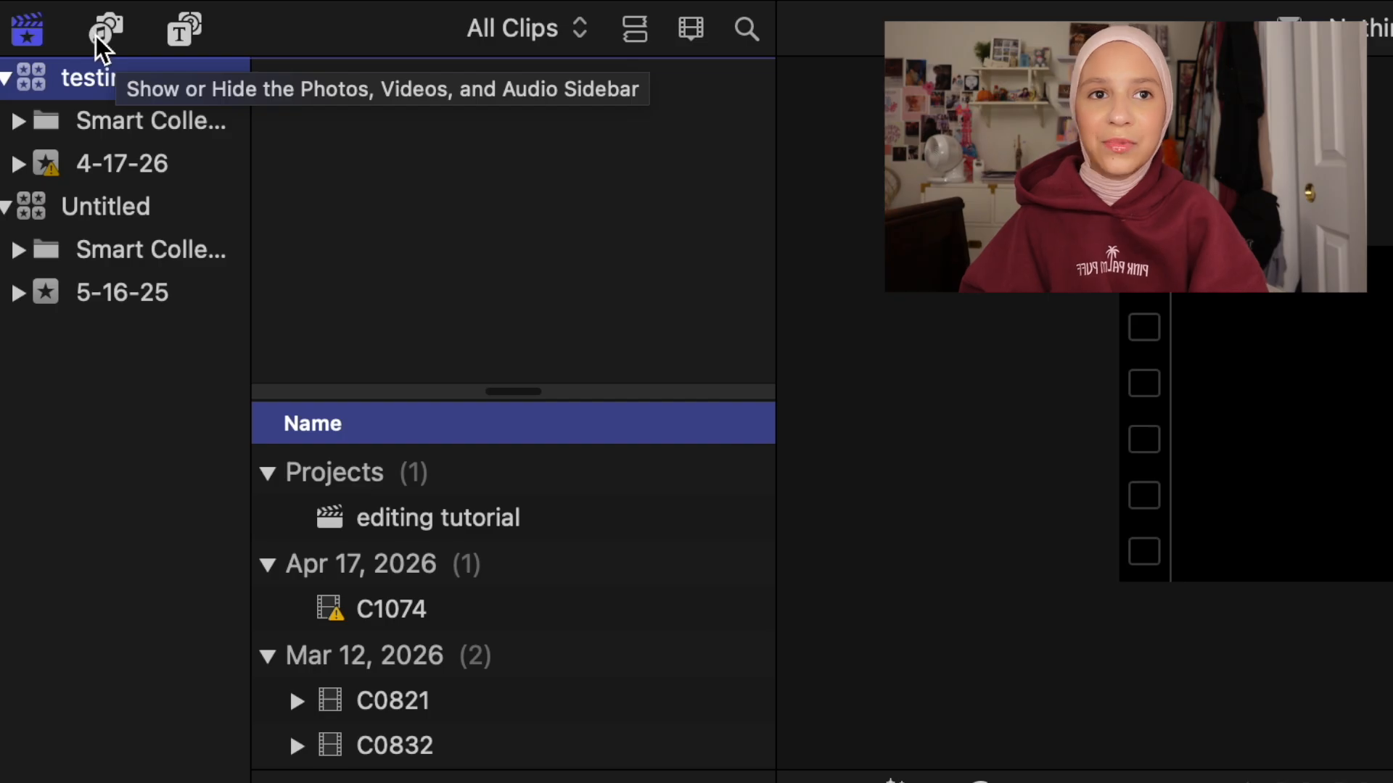
{"action": "left_click", "coordinate": [102, 33]}
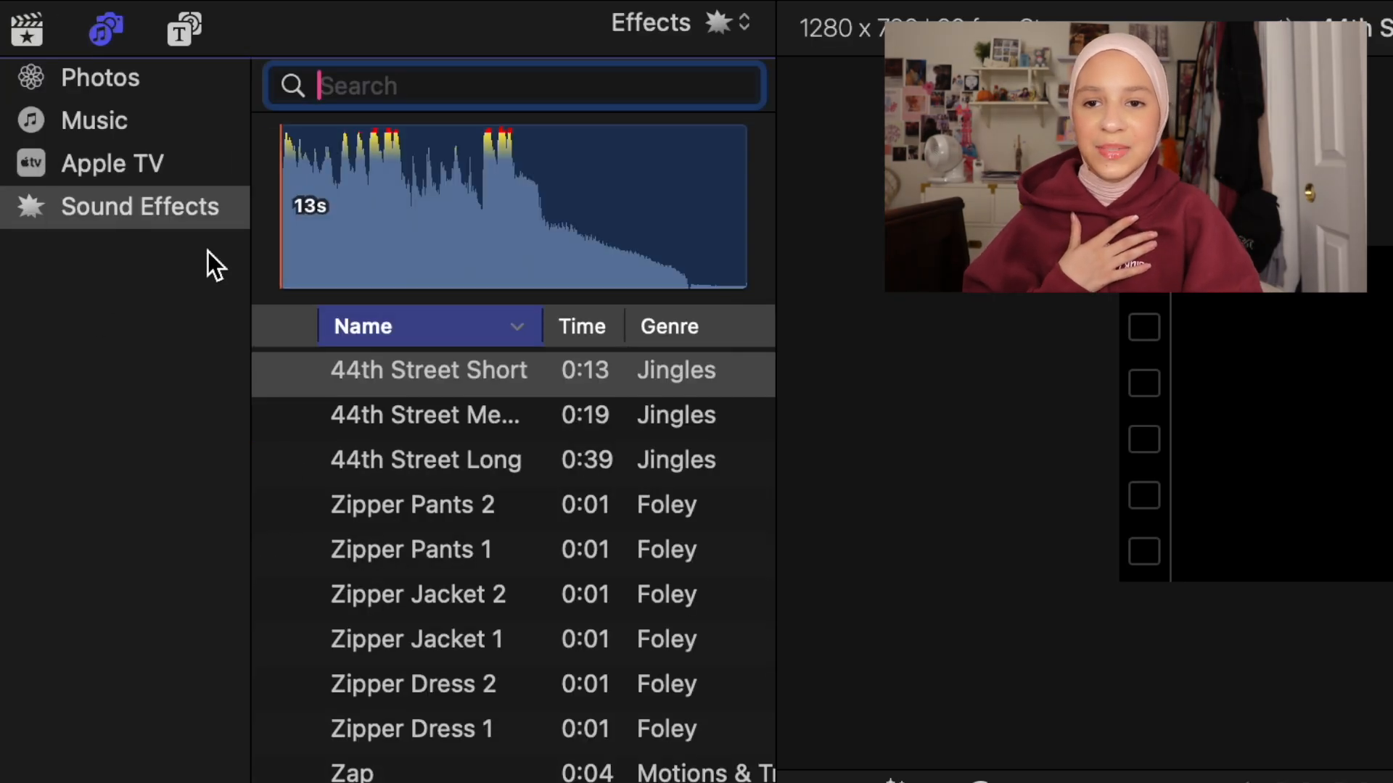
Search the sound effects for "swo" and for "basket", and look through the basketball sounds.
{"action": "type", "text": "hoo"}
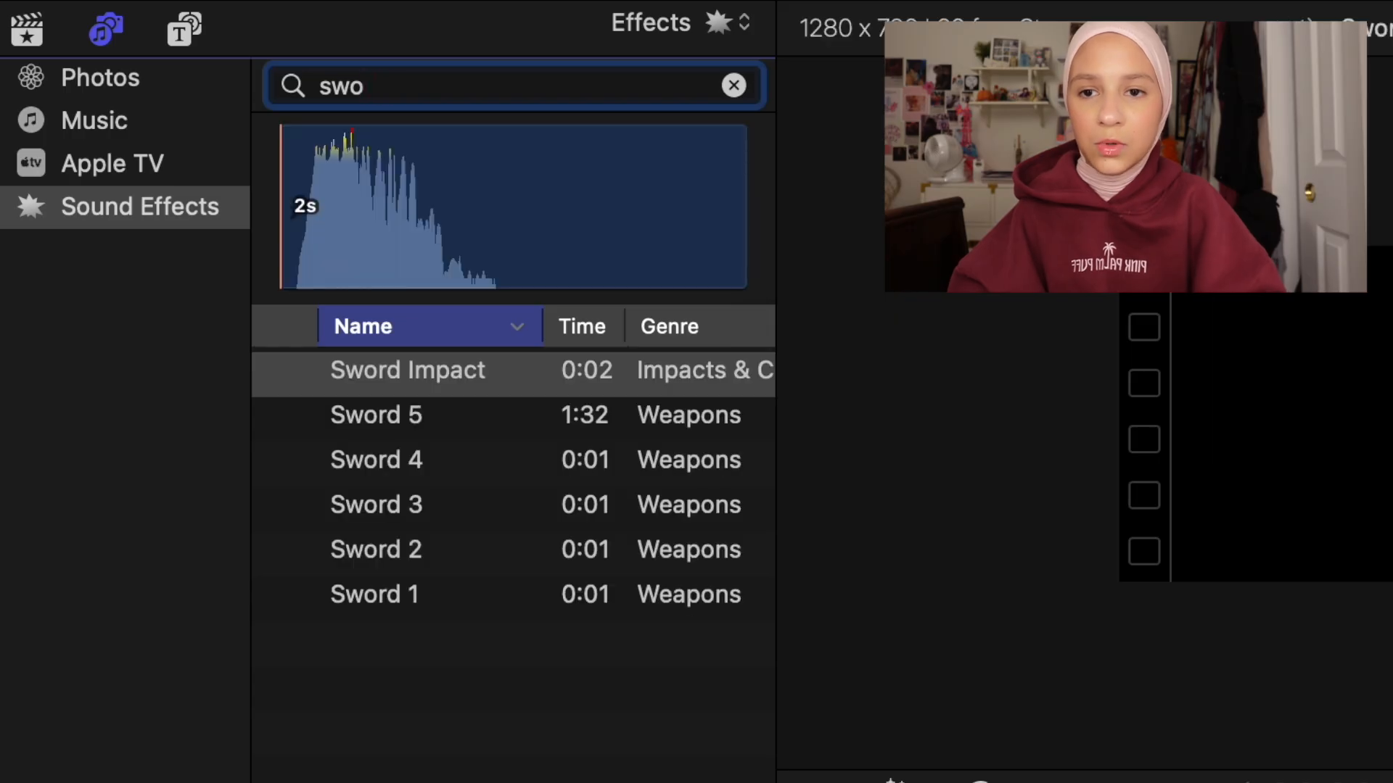
{"action": "type", "text": "s"}
{"action": "key", "text": "BackSpace"}
{"action": "key", "text": "BackSpace"}
{"action": "key", "text": "BackSpace"}
{"action": "key", "text": "BackSpace"}
{"action": "type", "text": "basket"}
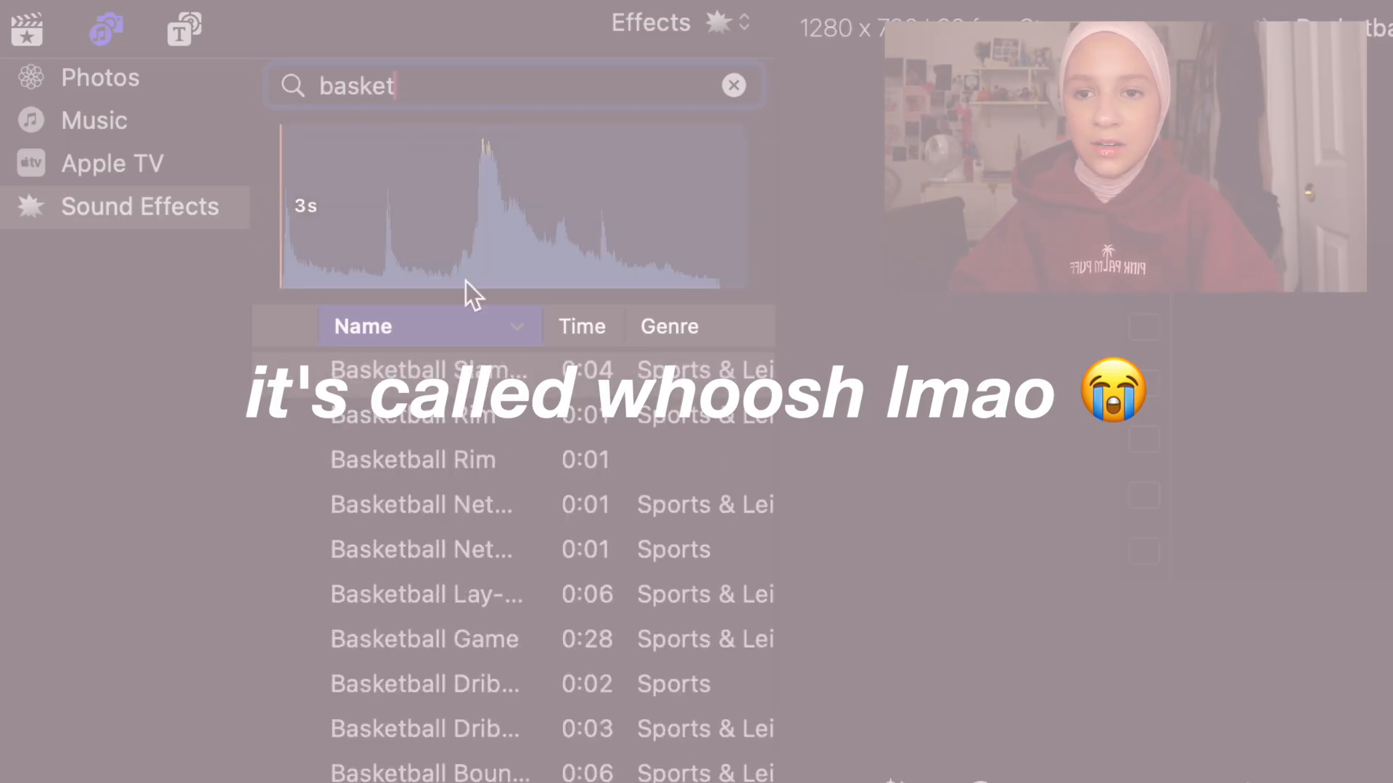
{"action": "scroll", "coordinate": [515, 544], "scroll_direction": "down", "scroll_amount": 4}
{"action": "scroll", "coordinate": [515, 544], "scroll_direction": "up", "scroll_amount": 4}
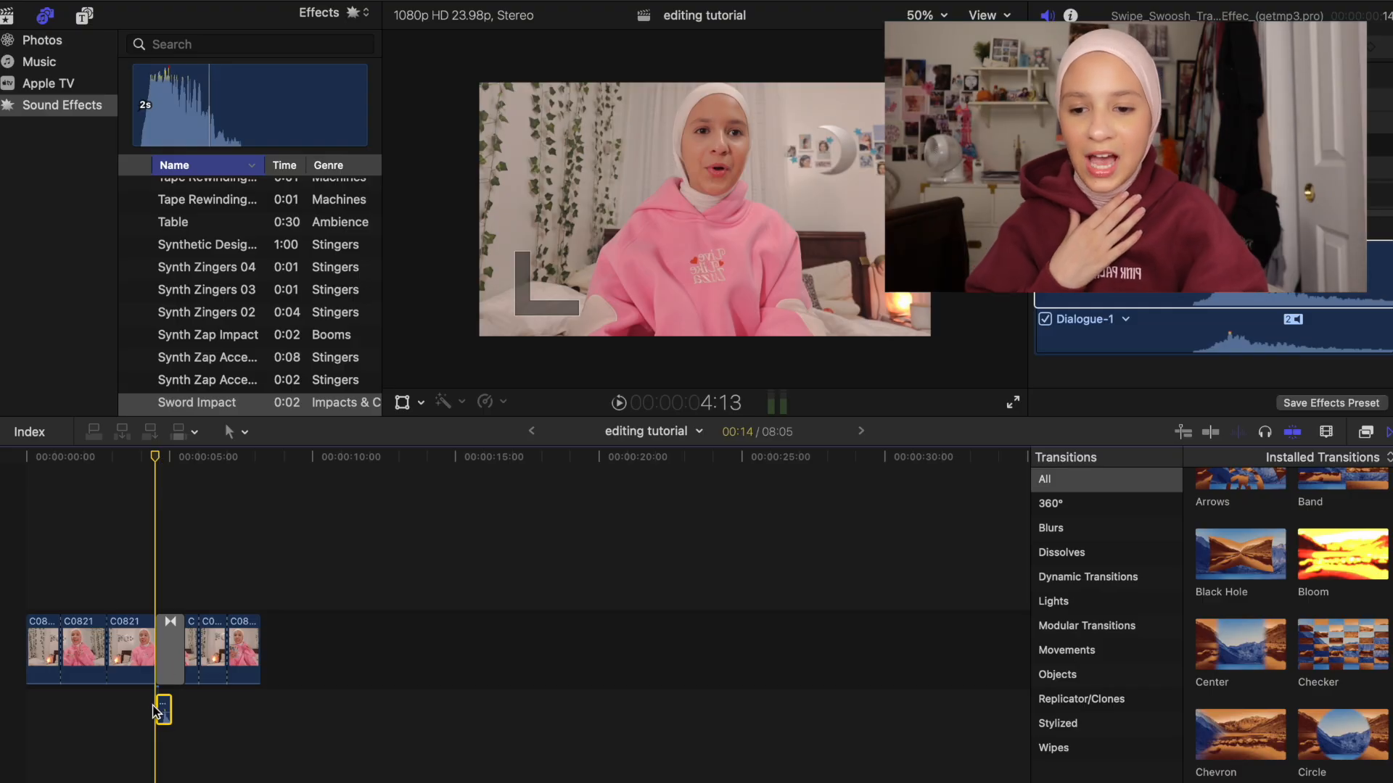
Preview the Center transition together with the swoosh sound clip placed beneath it.
{"action": "left_click_drag", "start_coordinate": [279, 638], "coordinate": [260, 638]}
{"action": "key", "text": "space"}
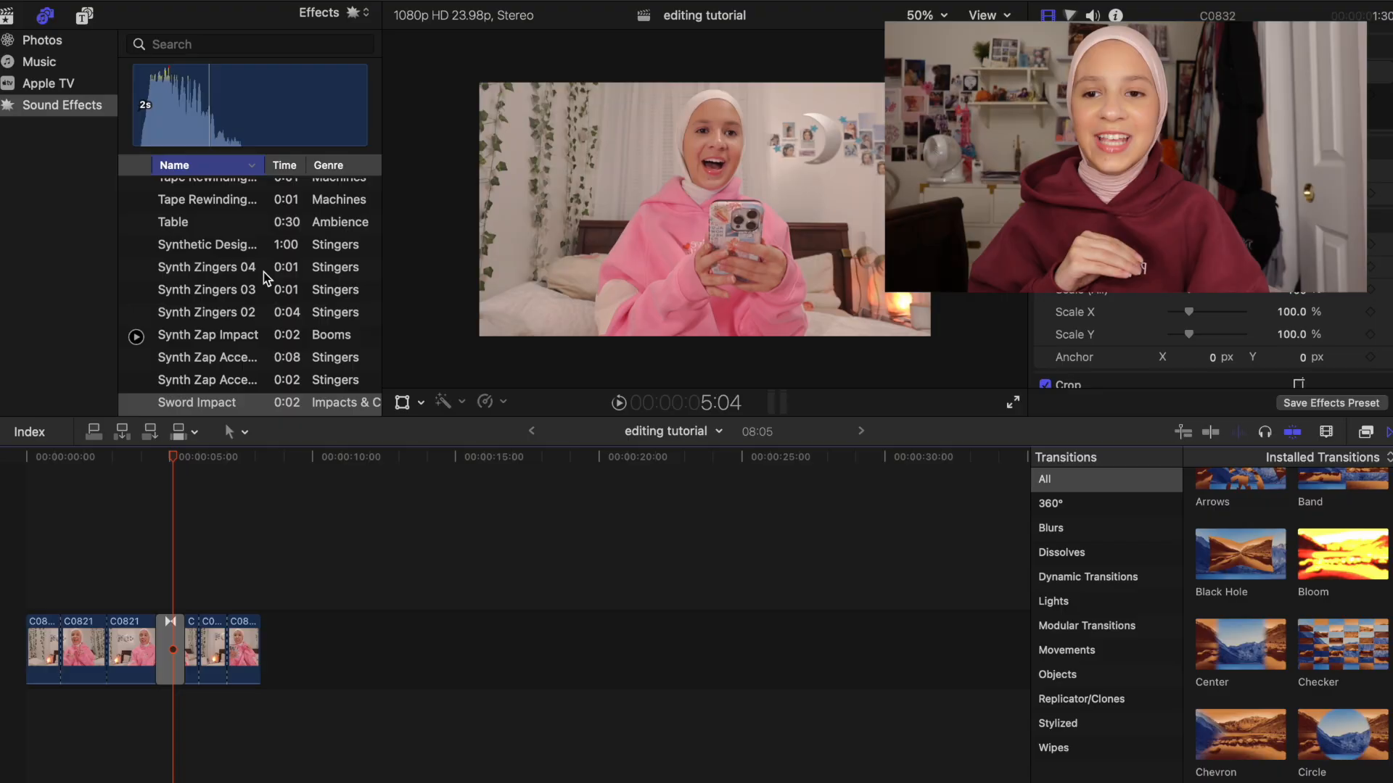
Search the sound effects for "bottle" and place a Bottle Cork sound beneath the start of the Center transition.
{"action": "scroll", "coordinate": [263, 272], "scroll_direction": "up", "scroll_amount": 20}
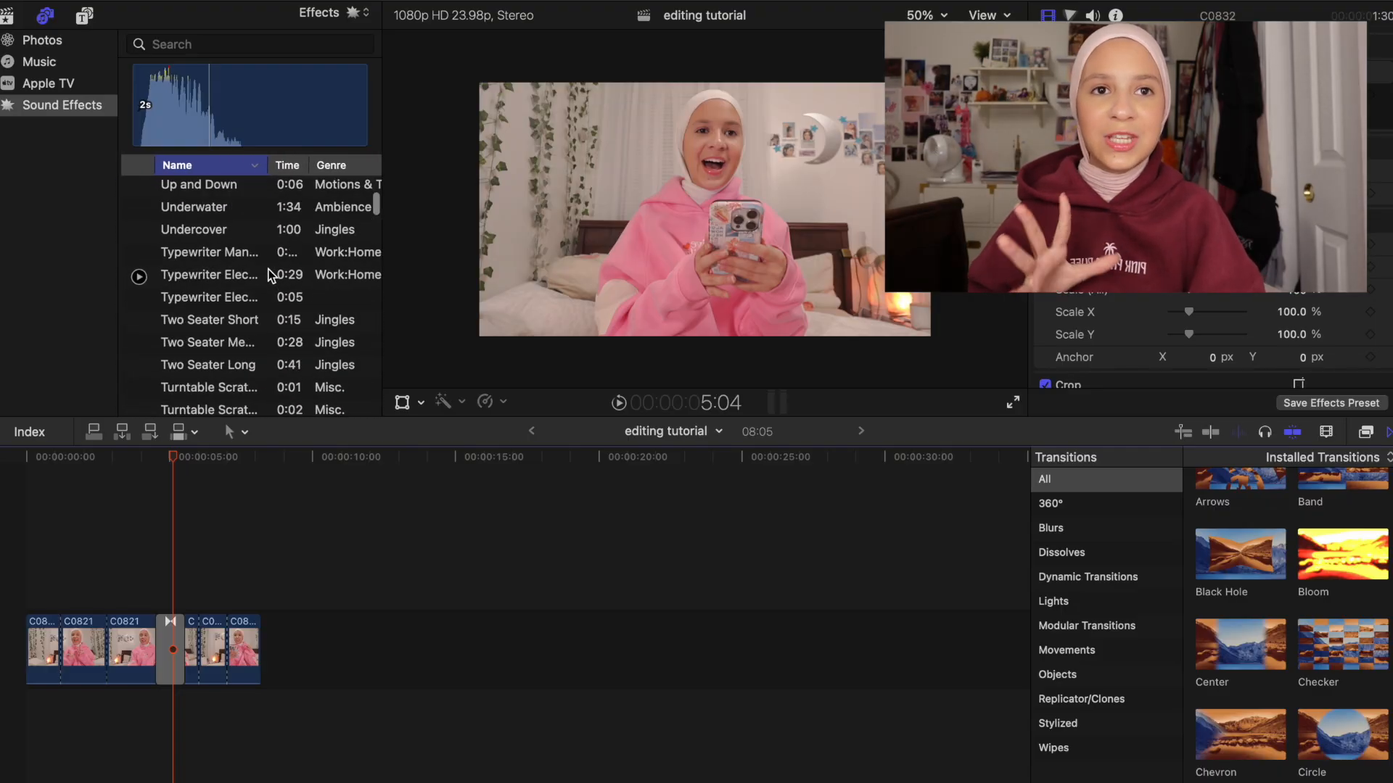
{"action": "scroll", "coordinate": [272, 274], "scroll_direction": "up", "scroll_amount": 15}
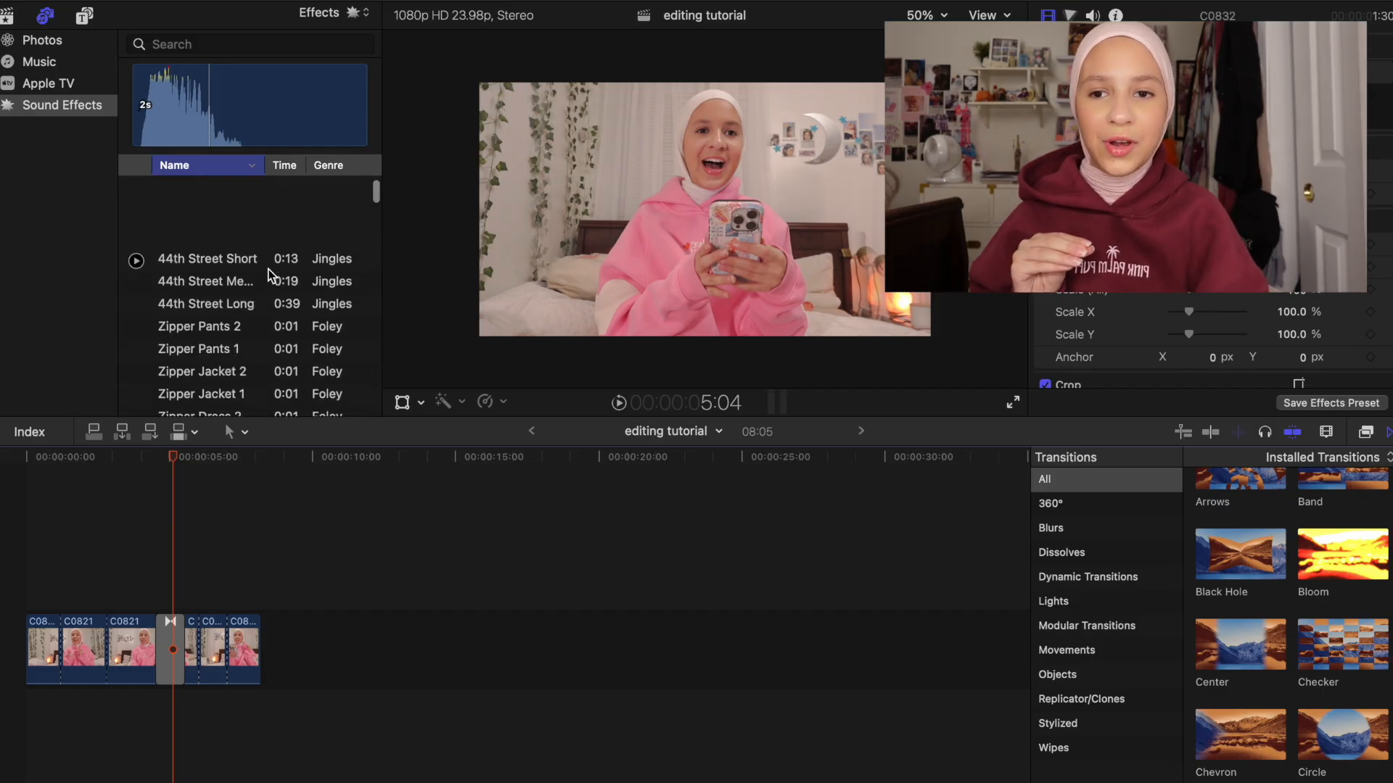
{"action": "left_click", "coordinate": [210, 45]}
{"action": "type", "text": "bottle"}
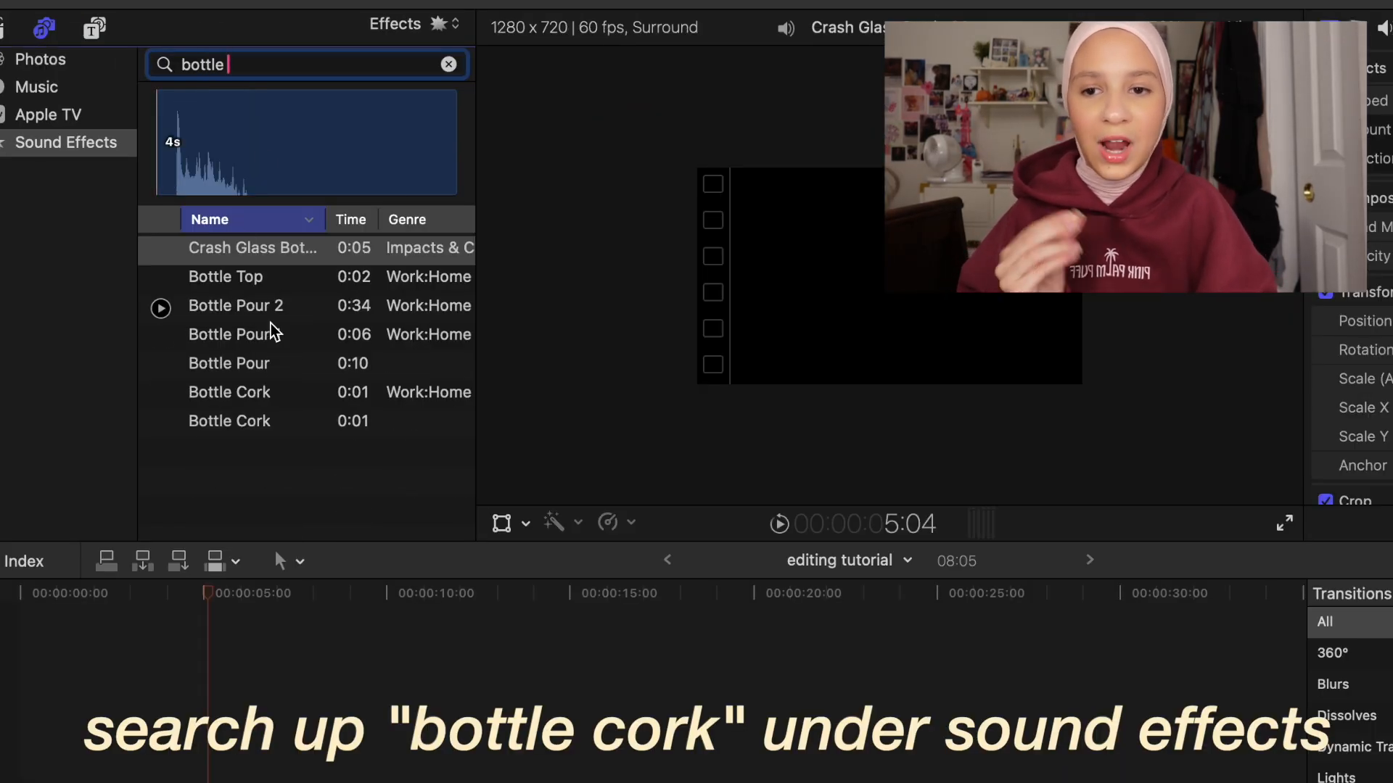
{"action": "left_click_drag", "start_coordinate": [252, 394], "coordinate": [195, 657]}
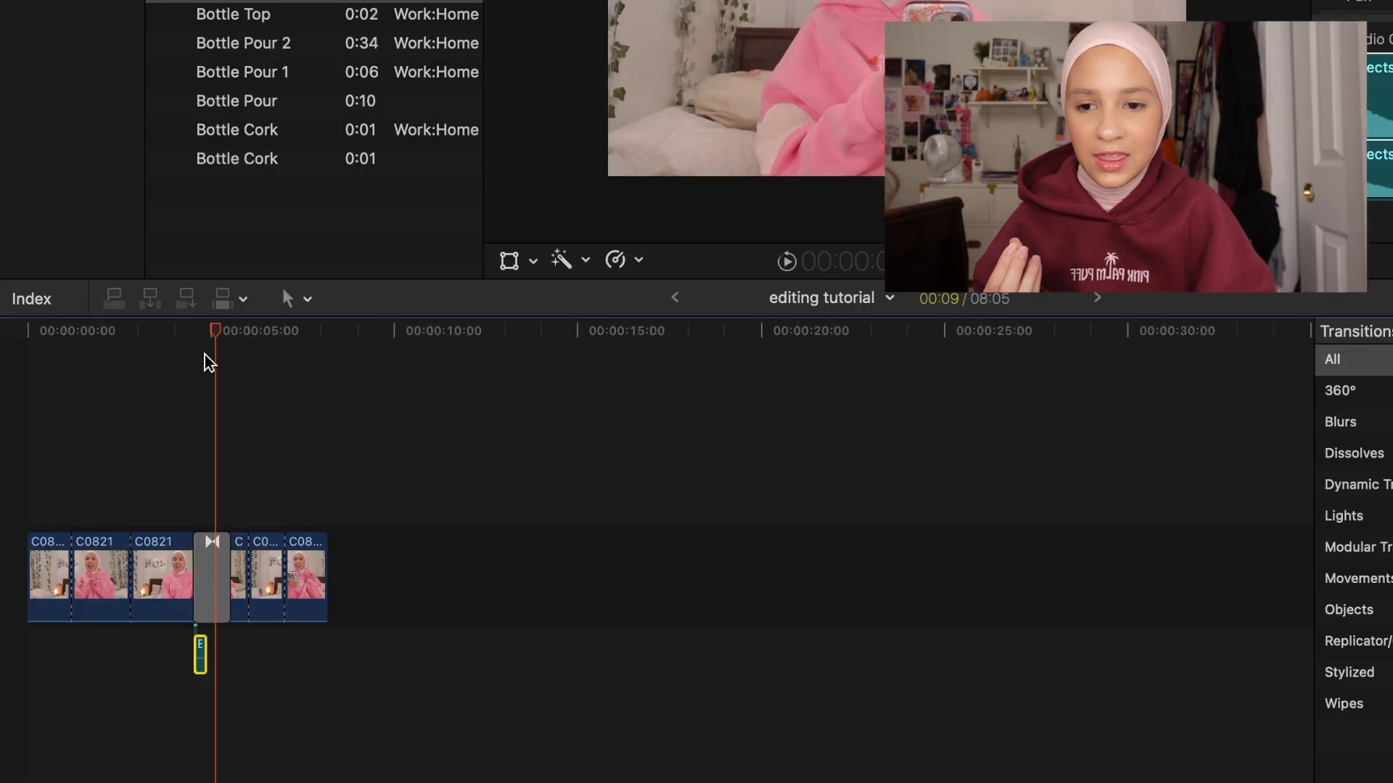
Preview the Center transition with the Bottle Cork sound and remove that sound from the timeline.
{"action": "left_click", "coordinate": [179, 331]}
{"action": "key", "text": "space"}
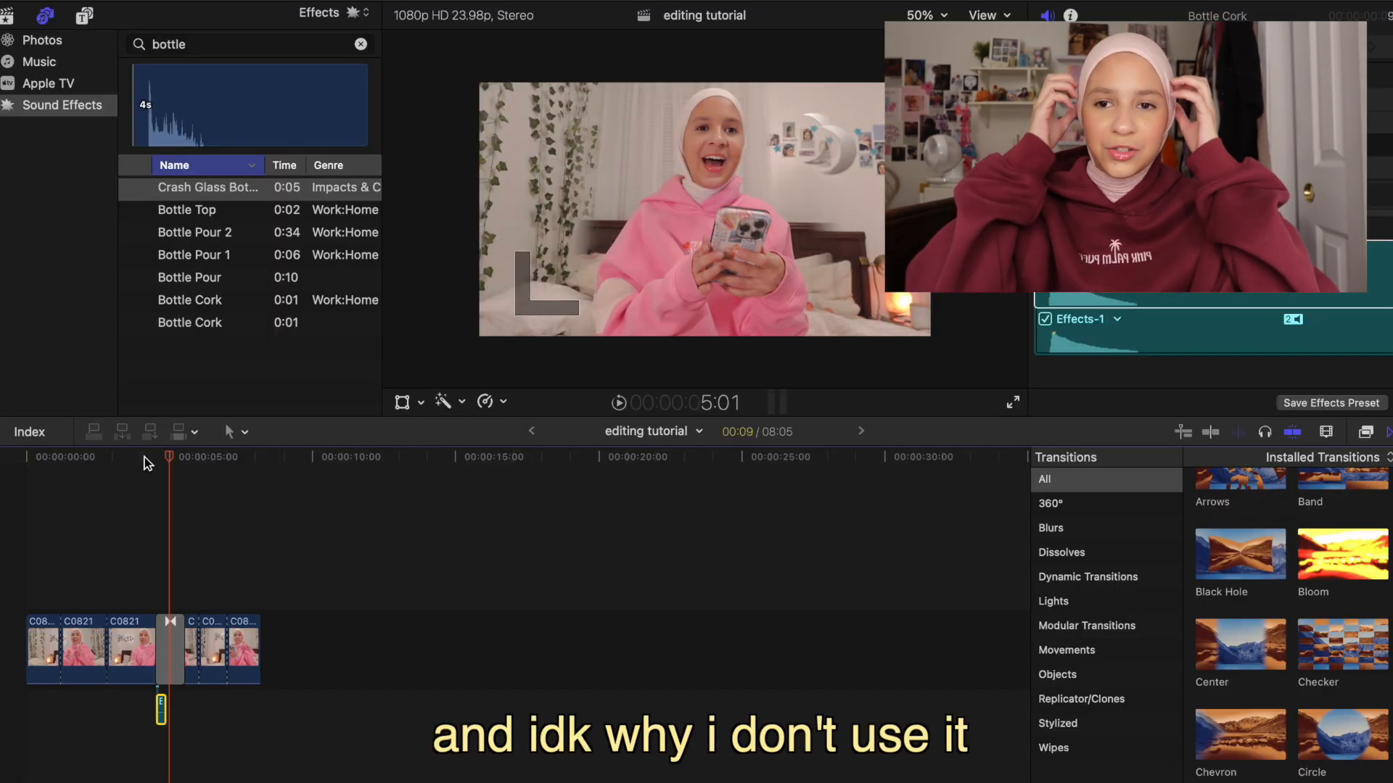
{"action": "key", "text": "Delete"}
Search the sound effects for "soda can" and clear the search to list all sounds again.
{"action": "left_click", "coordinate": [190, 45]}
{"action": "double_click", "coordinate": [190, 47]}
{"action": "type", "text": "soda can"}
{"action": "key", "text": "super+a"}
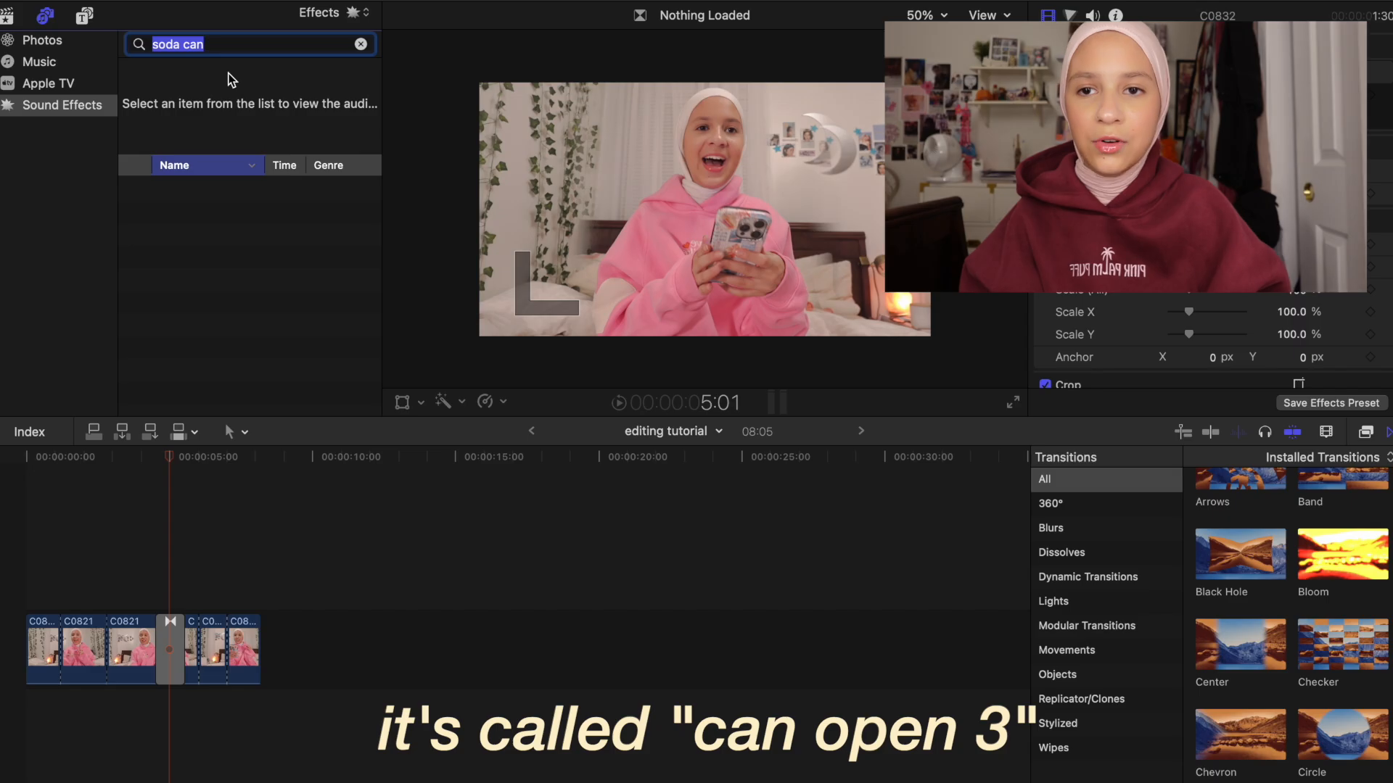
{"action": "triple_click", "coordinate": [214, 46]}
{"action": "key", "text": "BackSpace"}
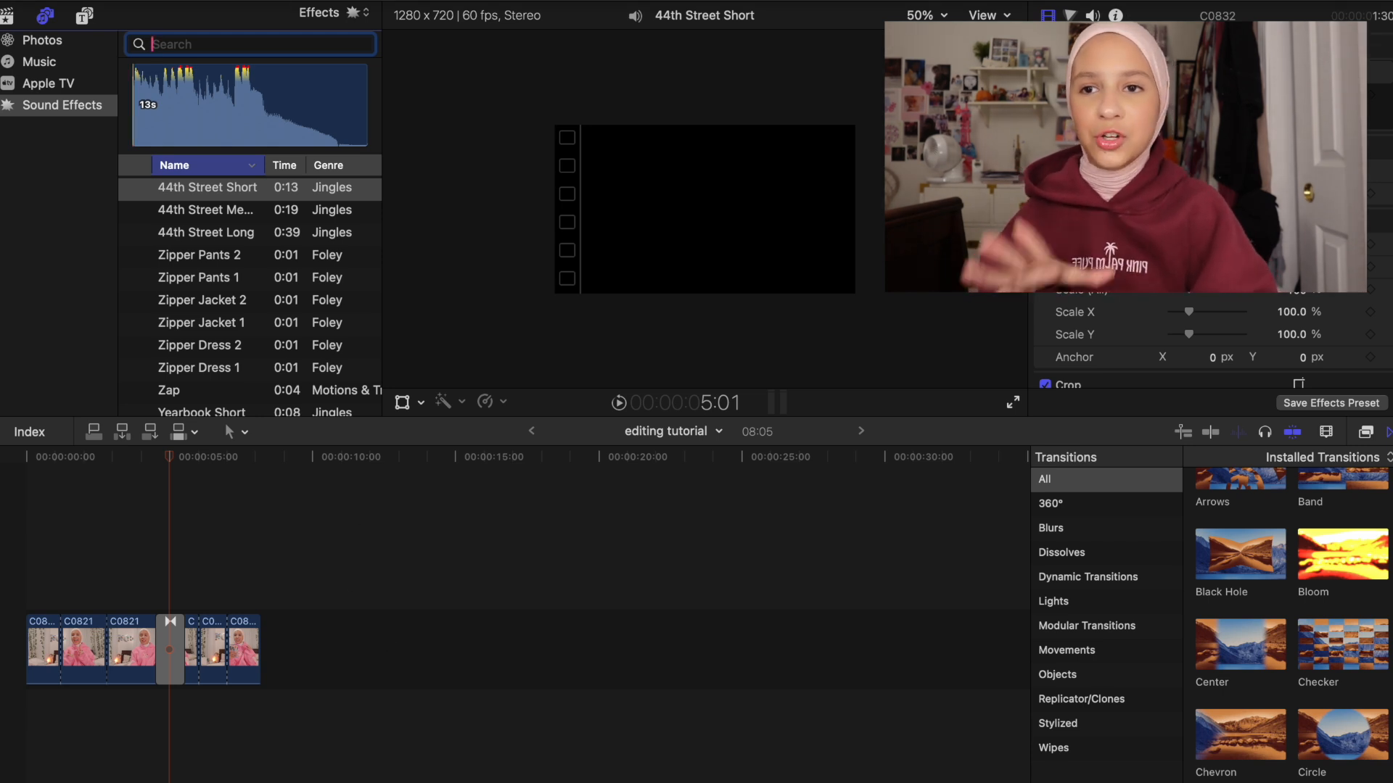
Preview the transition with the computer mouse sound clip beneath it and remove that clip from the timeline.
{"action": "key", "text": "space"}
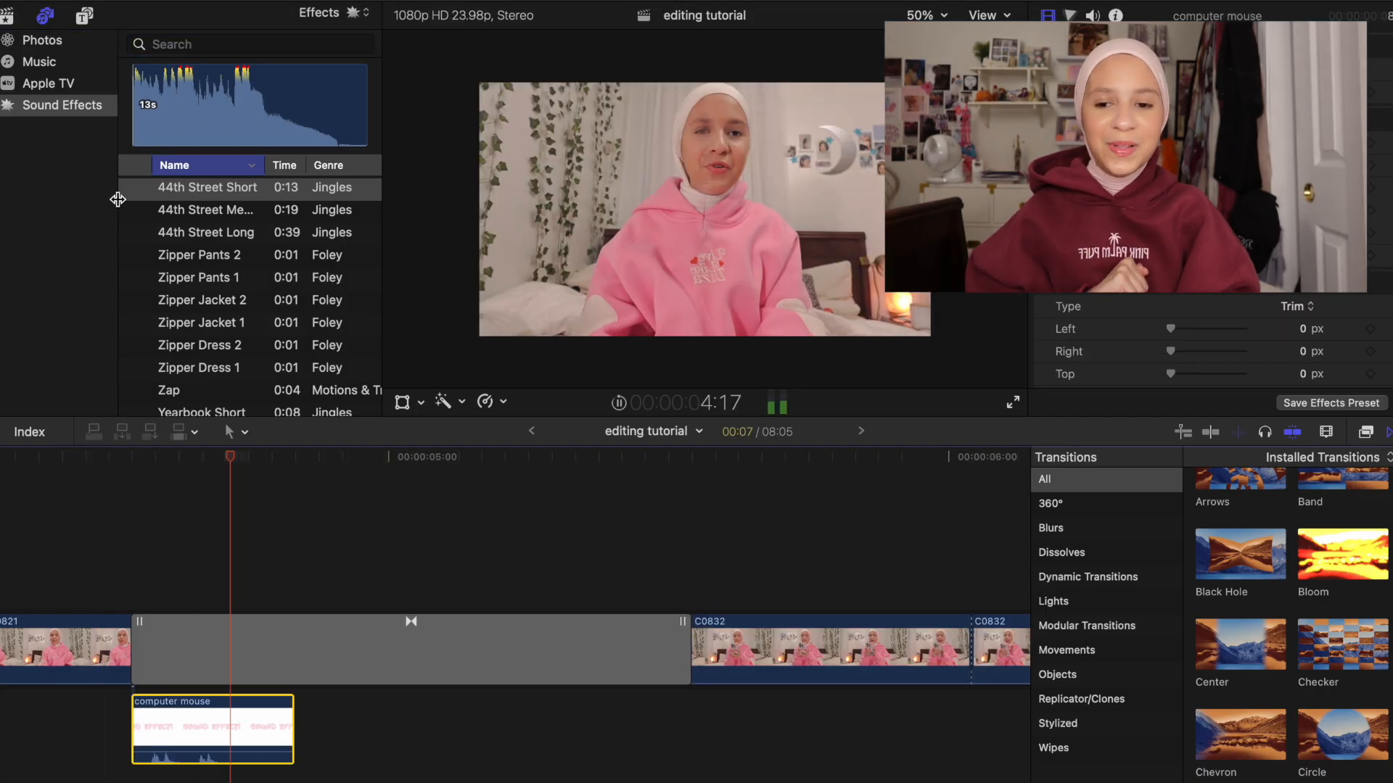
{"action": "key", "text": "space"}
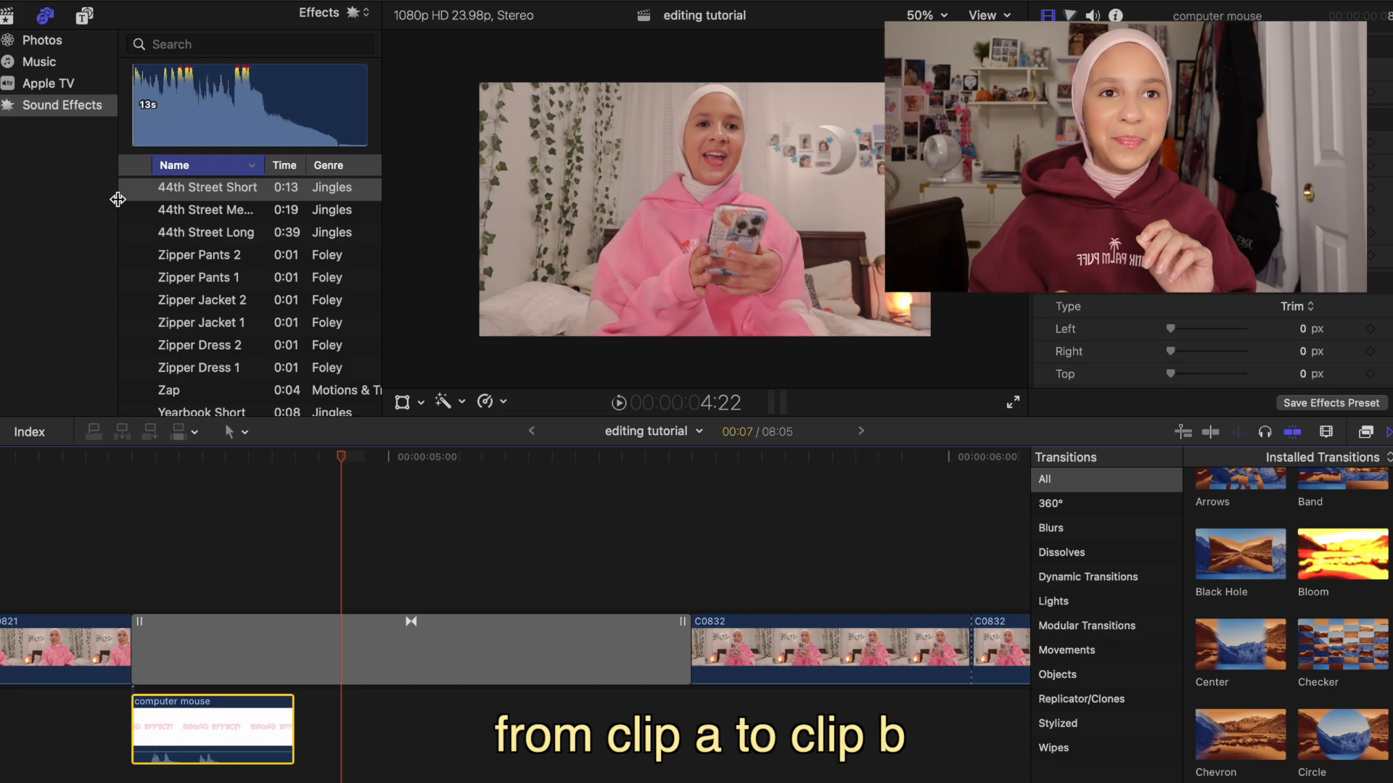
{"action": "key", "text": "BackSpace"}
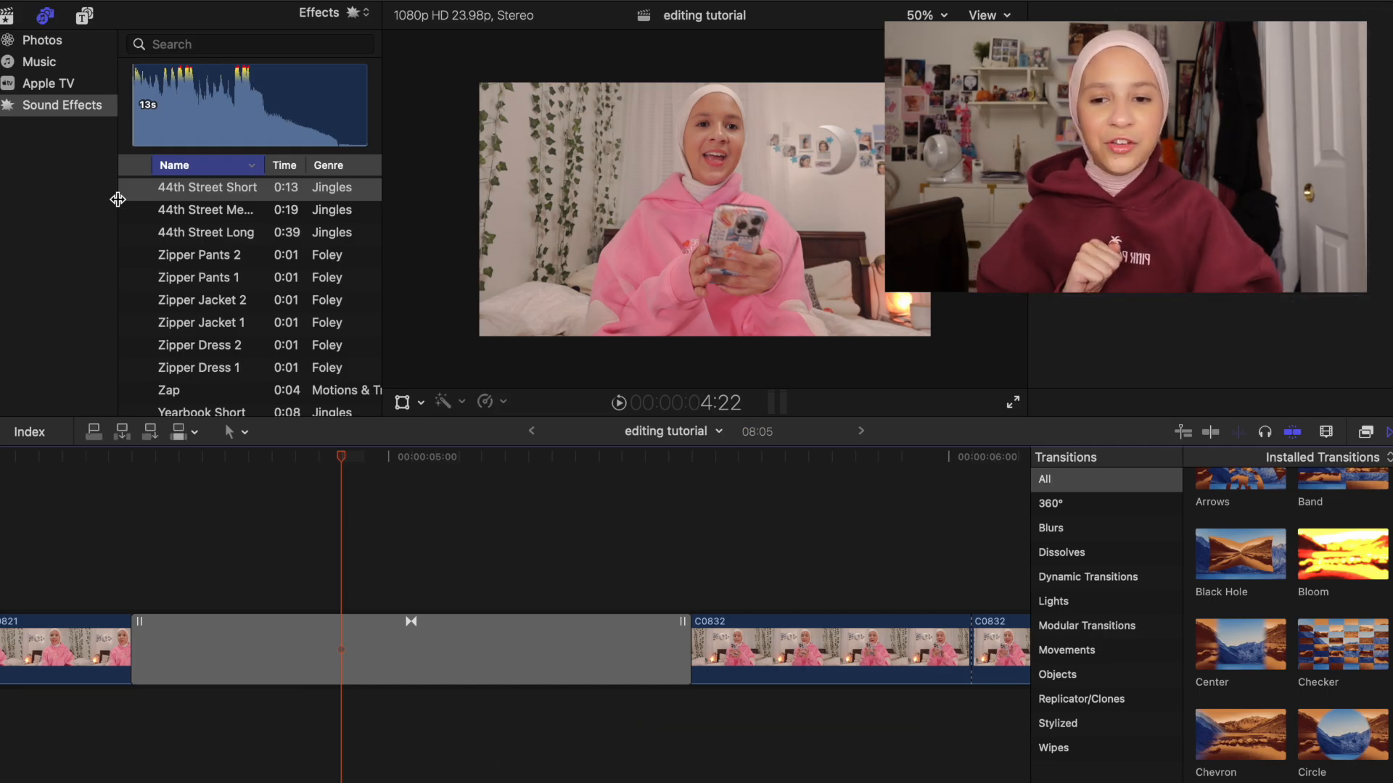
Look through the full list of sound effects.
{"action": "scroll", "coordinate": [239, 285], "scroll_direction": "up", "scroll_amount": 1}
{"action": "scroll", "coordinate": [239, 285], "scroll_direction": "down", "scroll_amount": 15}
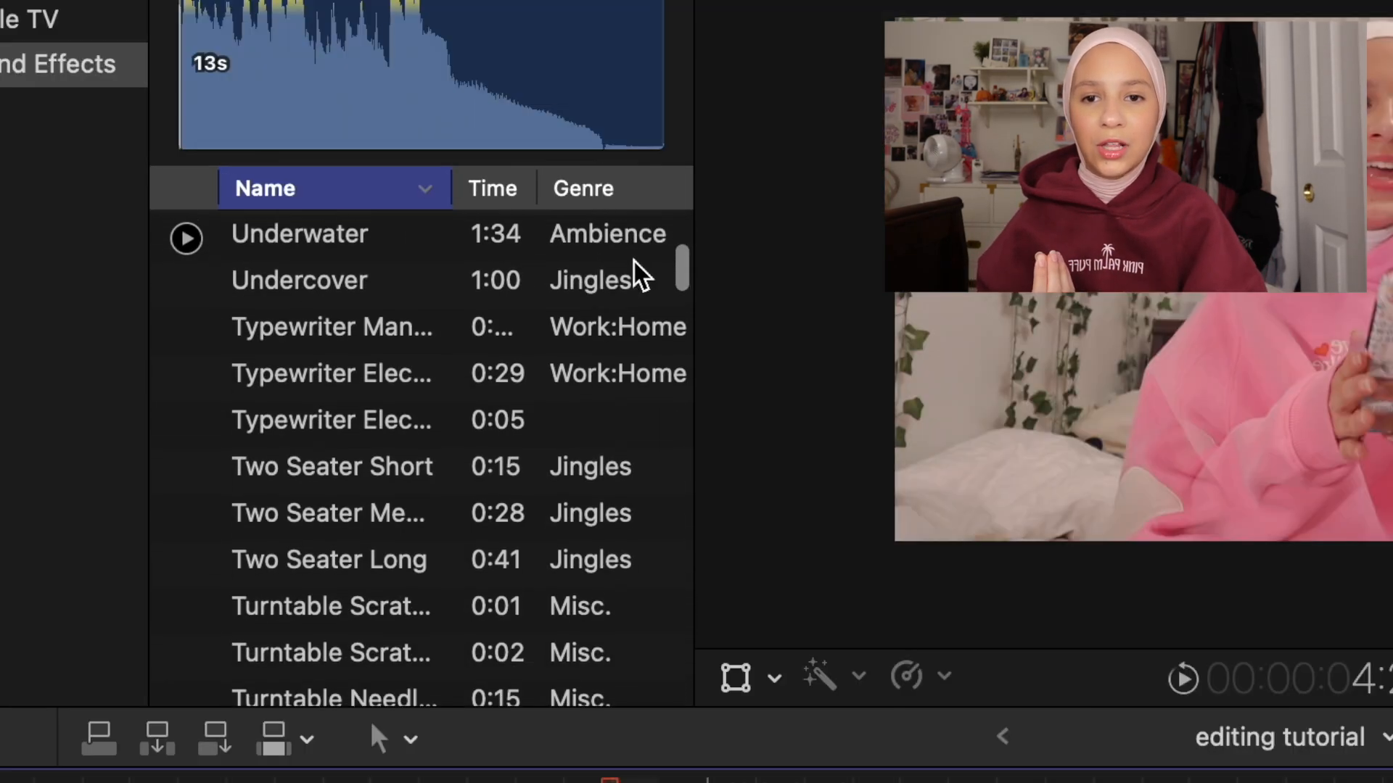
{"action": "left_click_drag", "start_coordinate": [675, 264], "coordinate": [733, 145]}
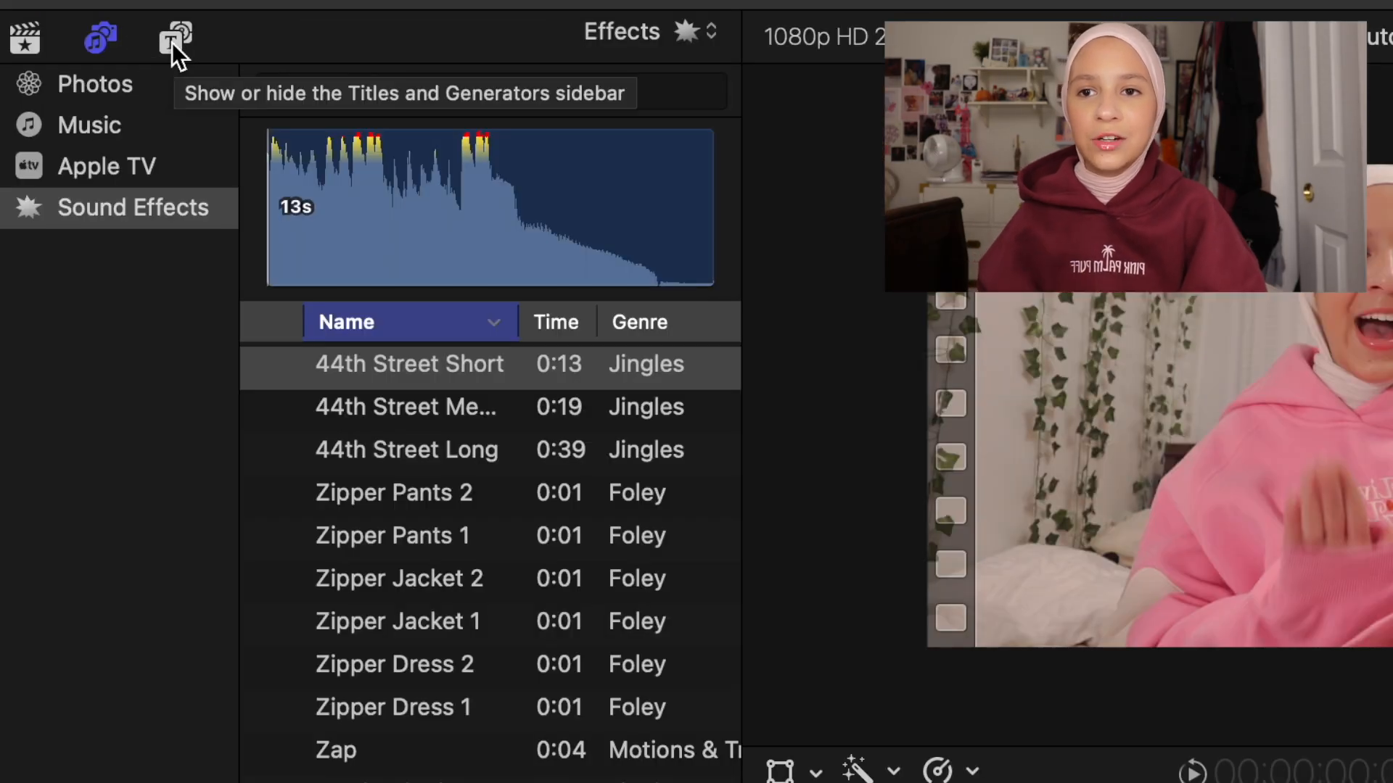
Show the installed titles, browse through them and search for "type".
{"action": "left_click", "coordinate": [90, 23]}
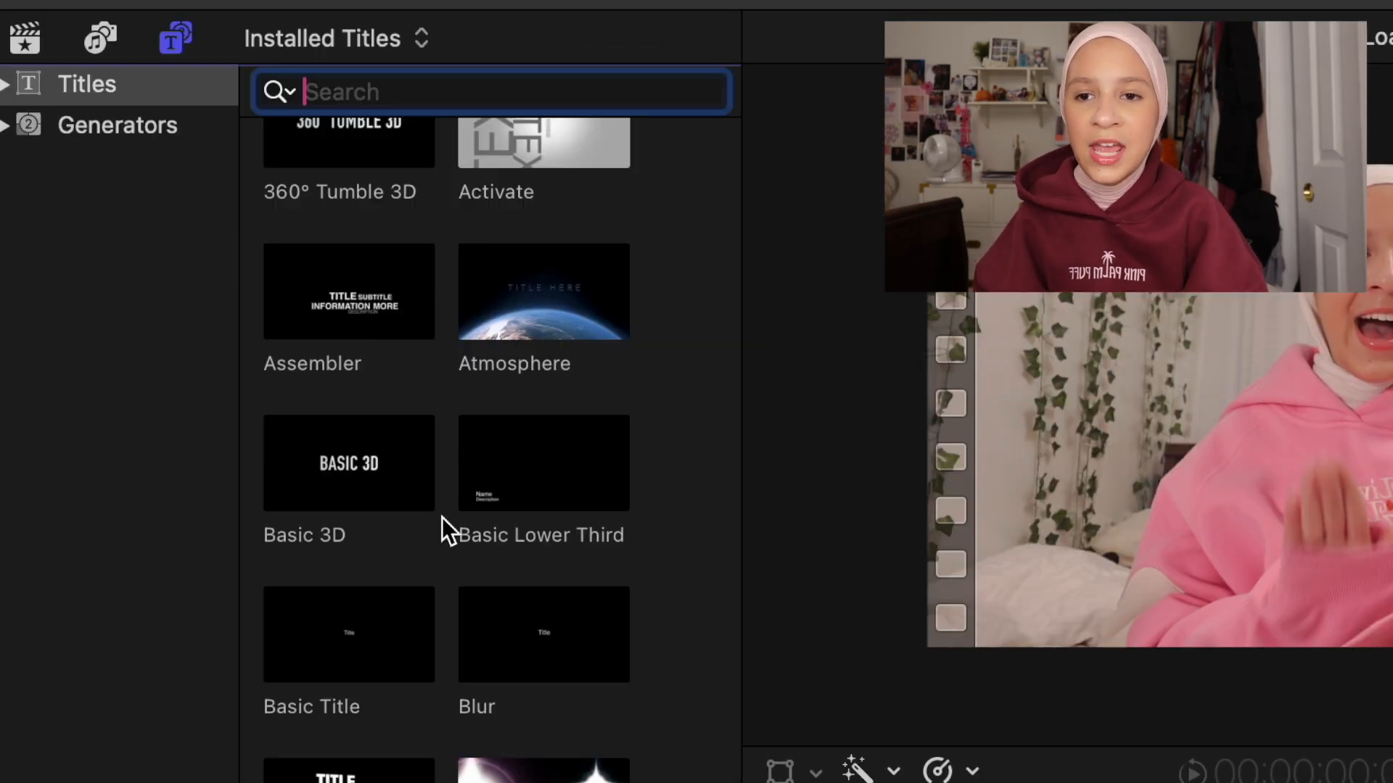
{"action": "scroll", "coordinate": [442, 517], "scroll_direction": "up", "scroll_amount": 5}
{"action": "scroll", "coordinate": [442, 517], "scroll_direction": "down", "scroll_amount": 6}
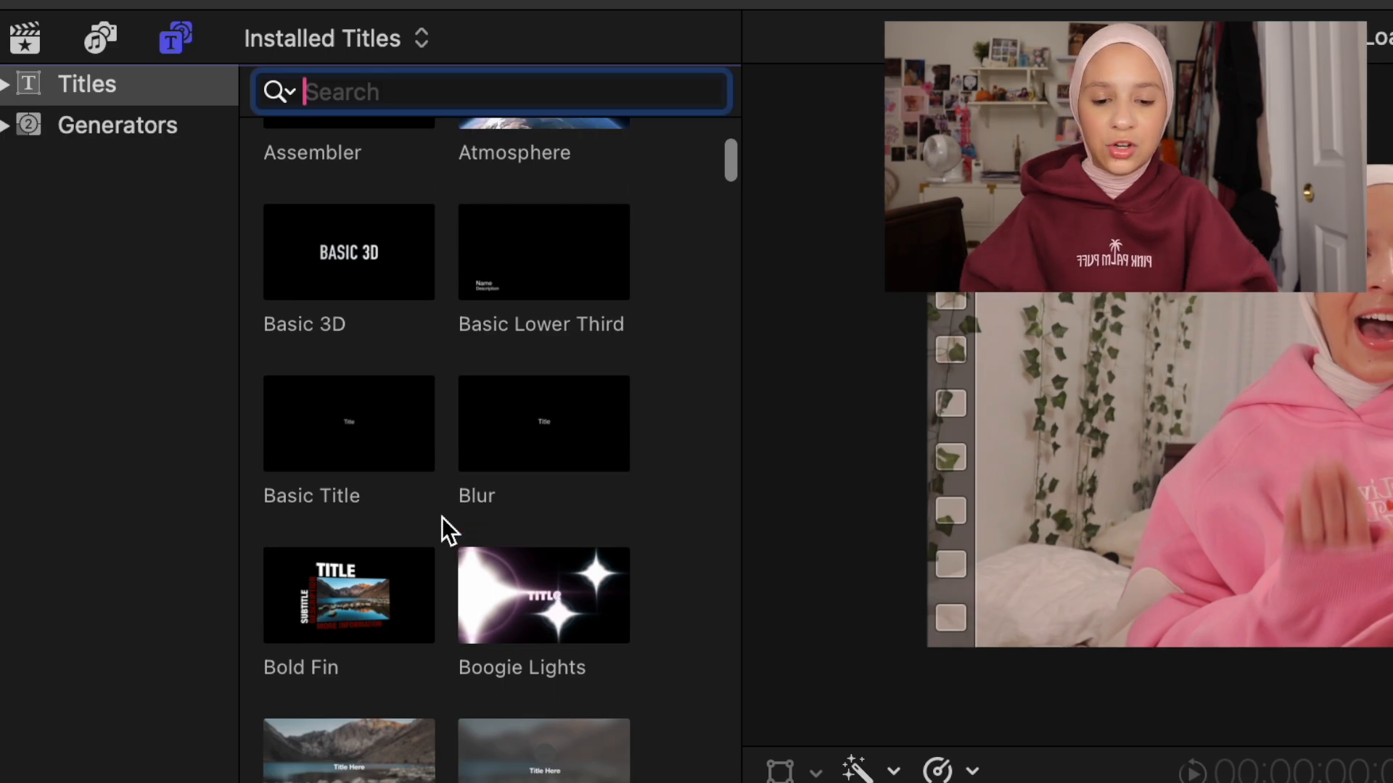
{"action": "type", "text": "type"}
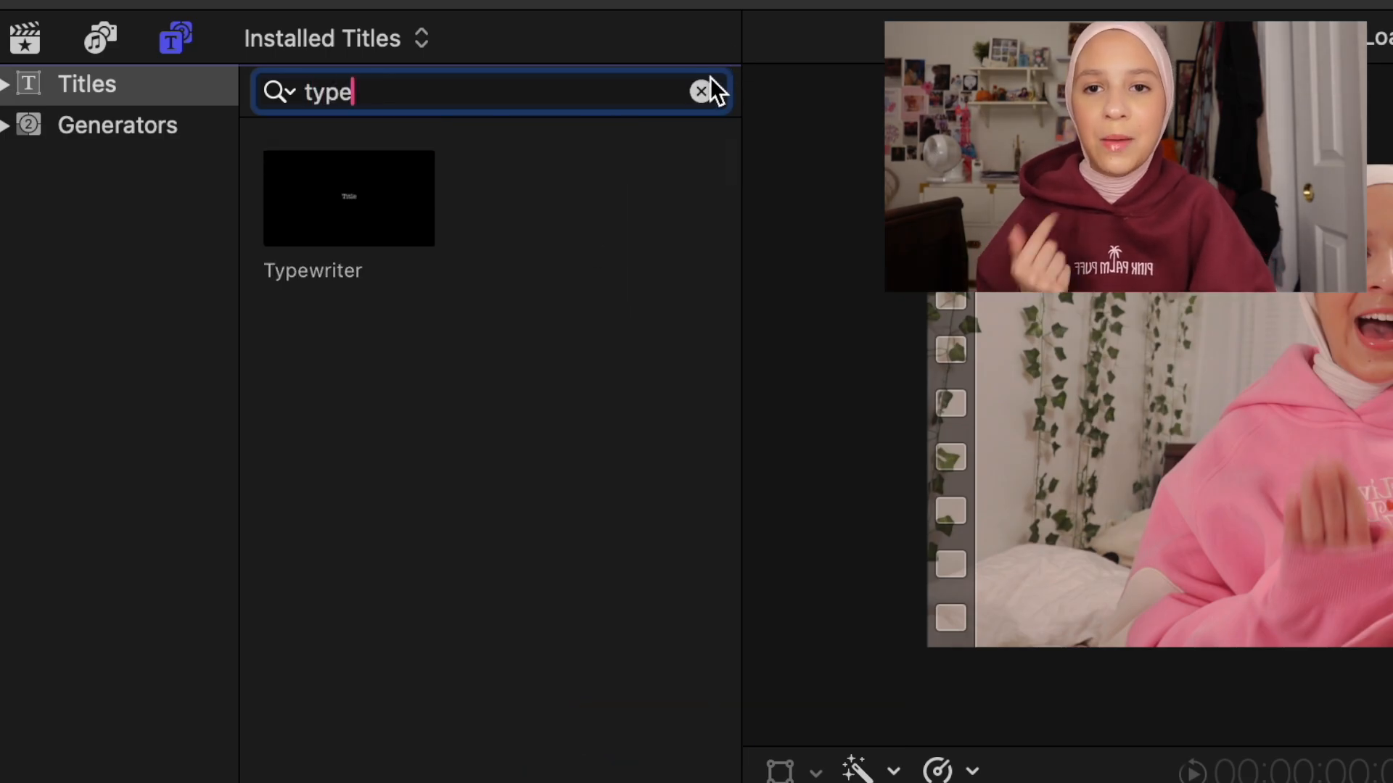
Clear the title search and place a Basic Title above the clips at the start of the timeline.
{"action": "left_click", "coordinate": [700, 91]}
{"action": "scroll", "coordinate": [302, 560], "scroll_direction": "down", "scroll_amount": 5}
{"action": "left_click_drag", "start_coordinate": [303, 566], "coordinate": [11, 582]}
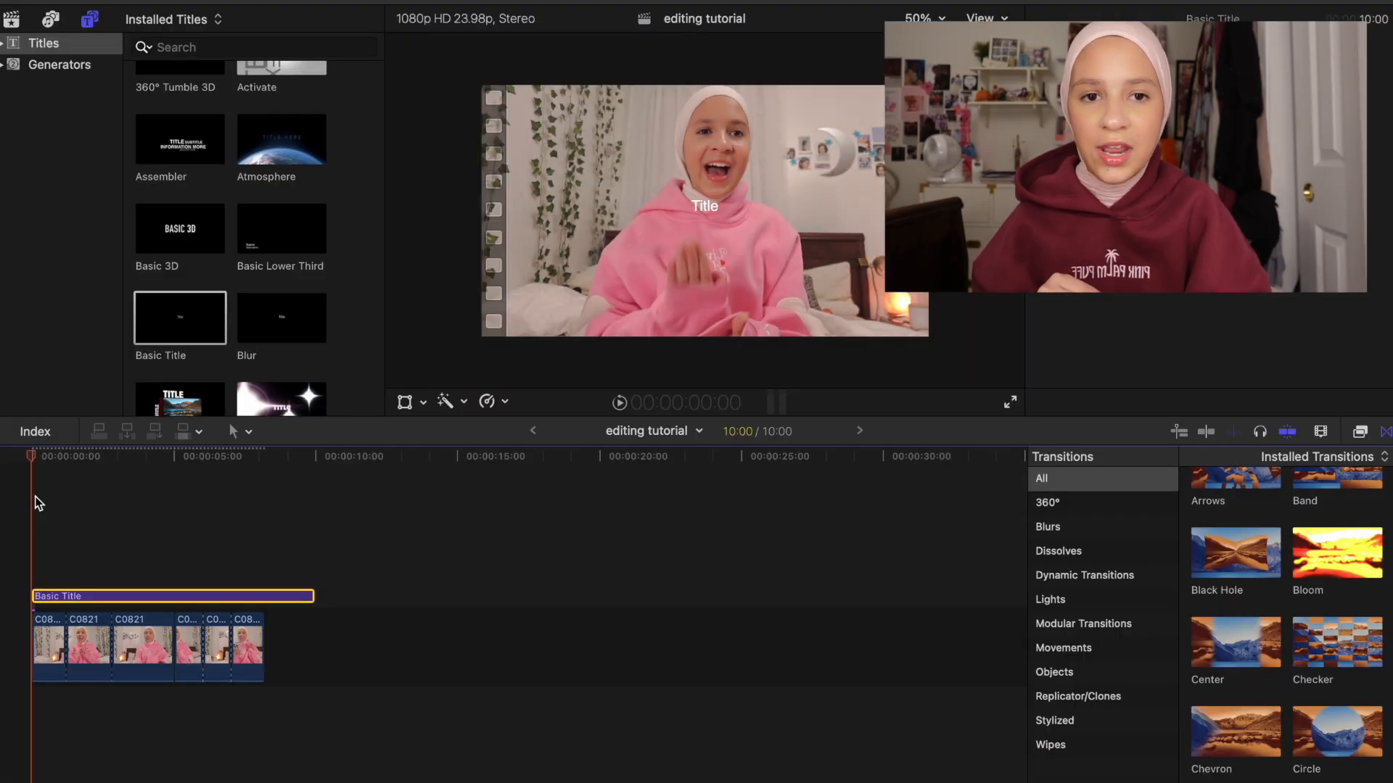
Place the playhead at 1:05 and enlarge the title text to size 246.
{"action": "left_click", "coordinate": [66, 458]}
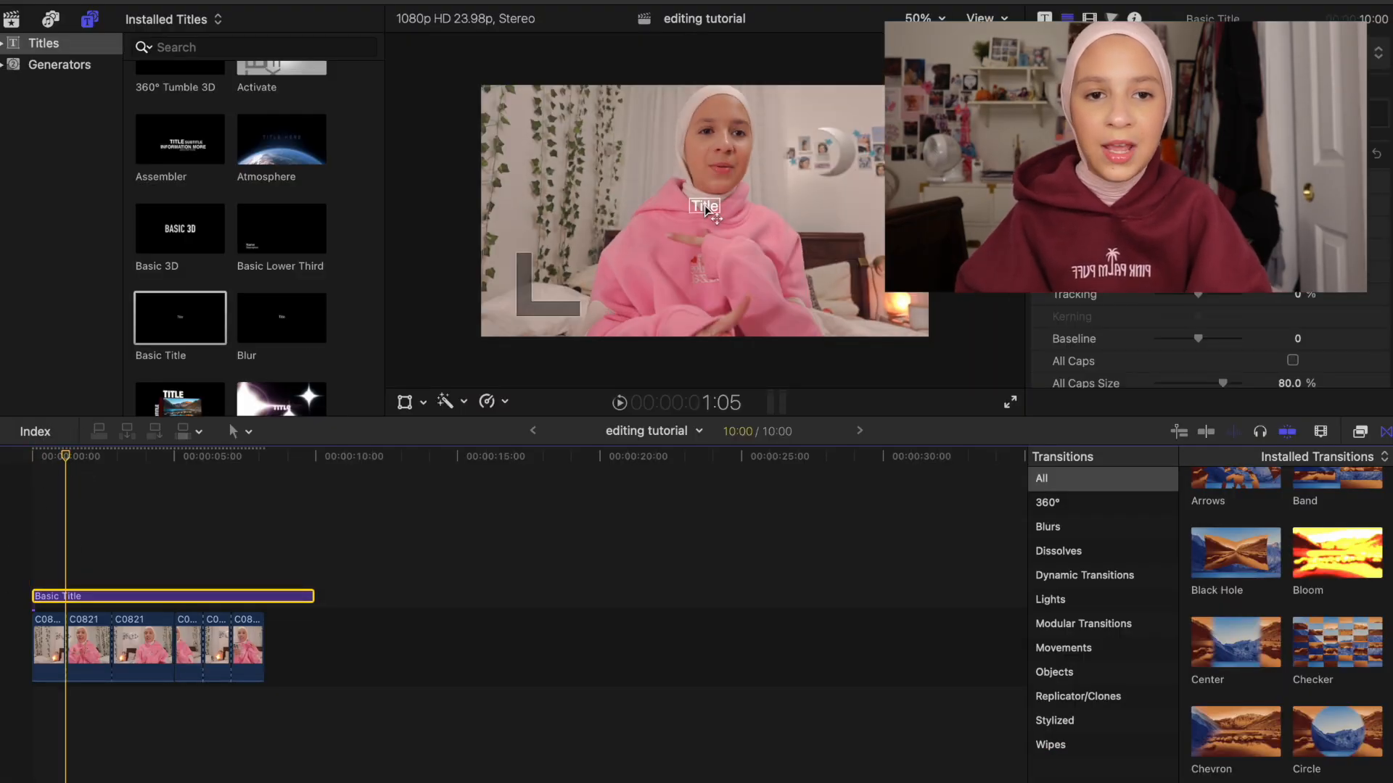
{"action": "left_click_drag", "start_coordinate": [730, 175], "coordinate": [732, 207]}
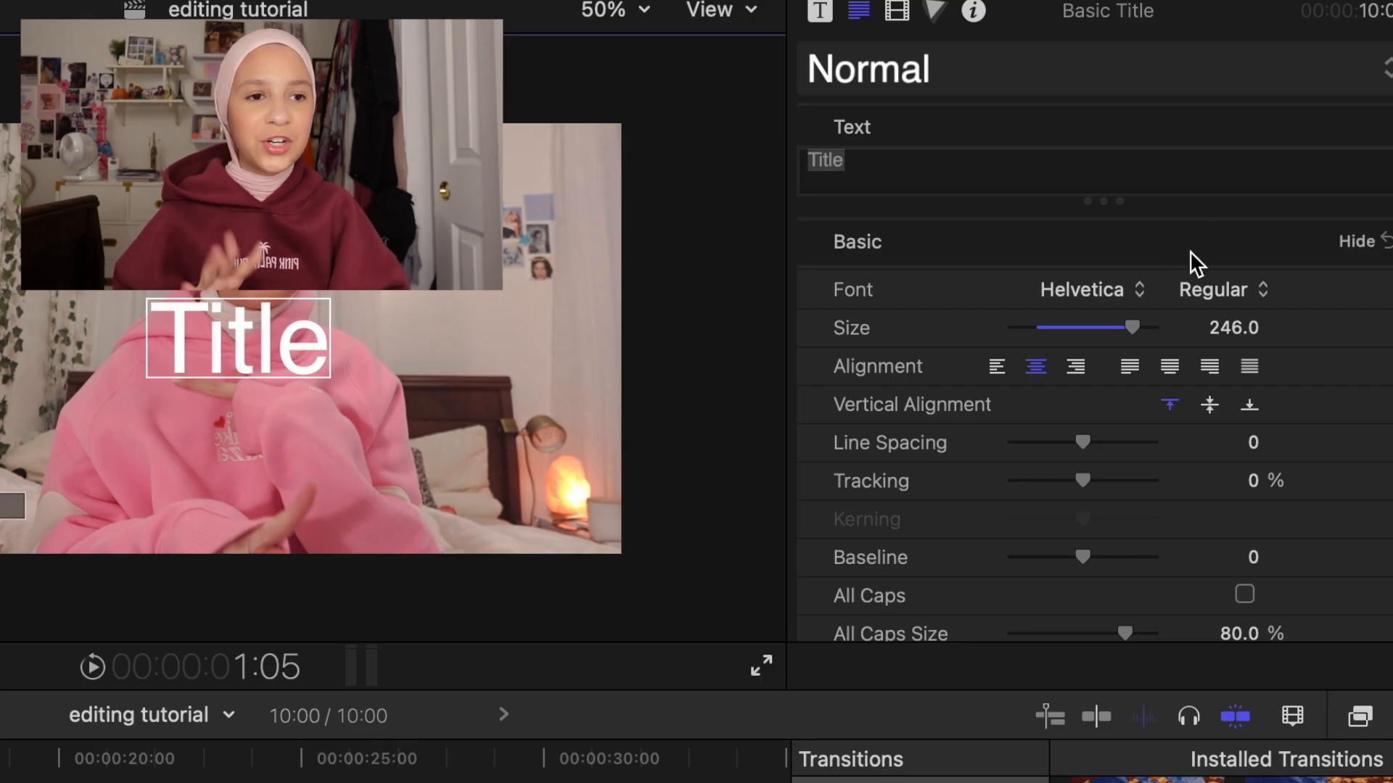
Keep the title in Helvetica and try the Bold and Oblique typefaces on it.
{"action": "left_click", "coordinate": [1102, 289]}
{"action": "left_click", "coordinate": [1102, 289]}
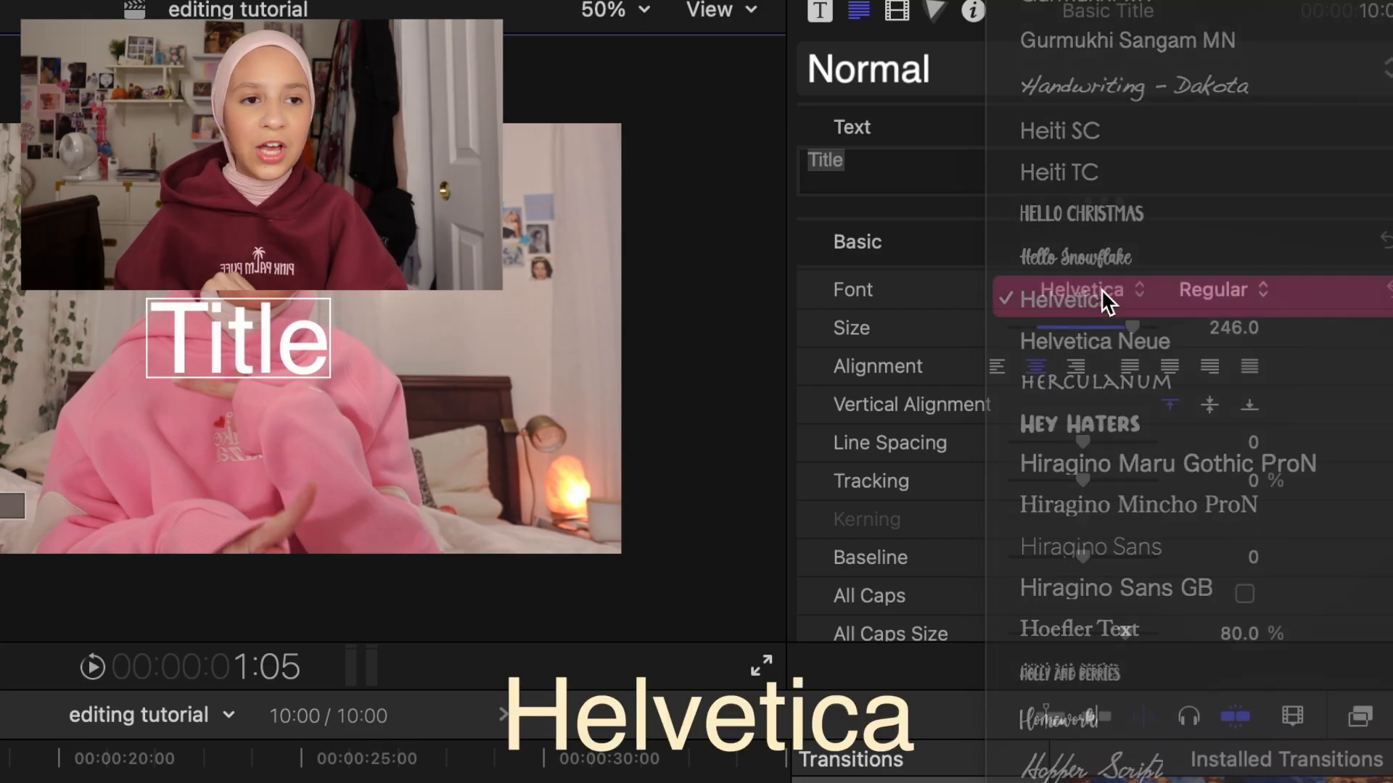
{"action": "left_click", "coordinate": [1216, 298]}
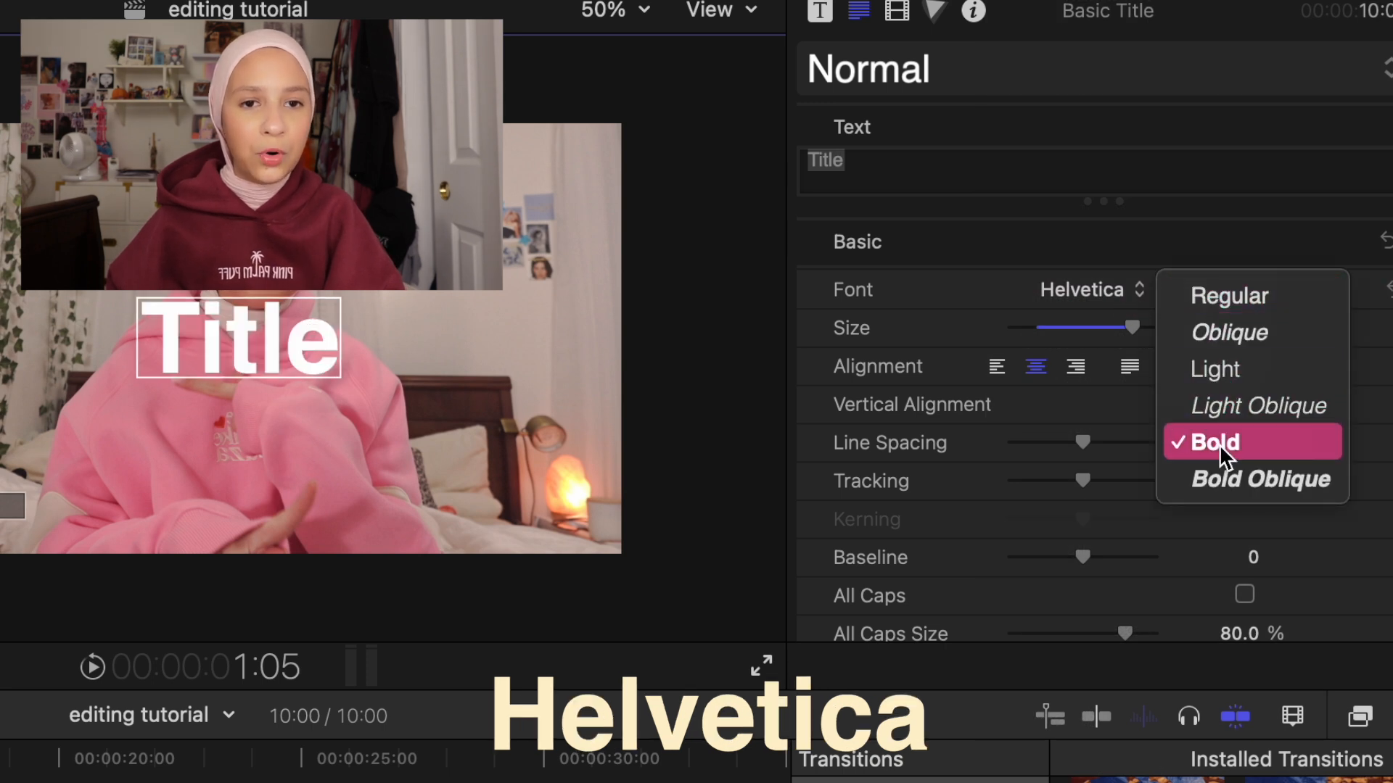
{"action": "left_click", "coordinate": [1234, 337]}
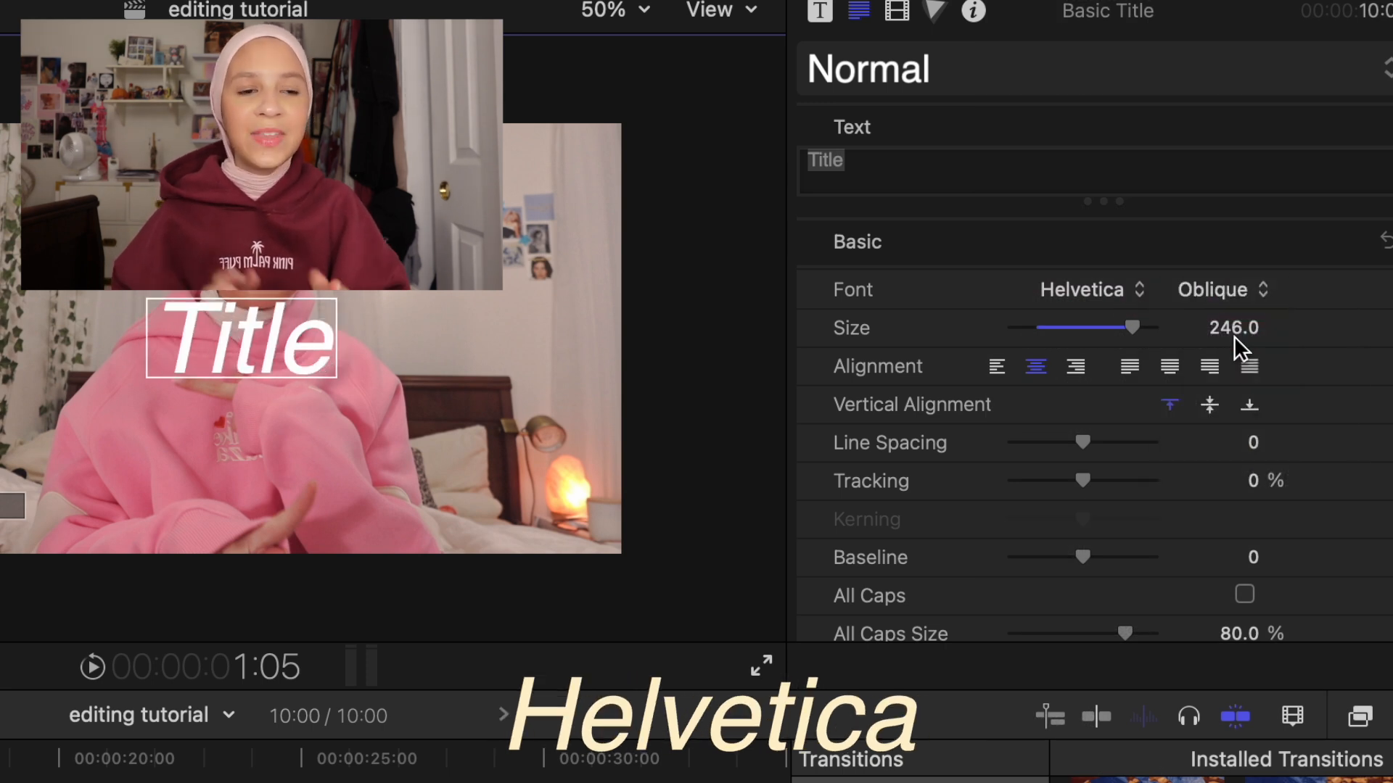
Try the Coolvetica and Druk Wide fonts on the title.
{"action": "left_click", "coordinate": [1094, 284]}
{"action": "type", "text": "co"}
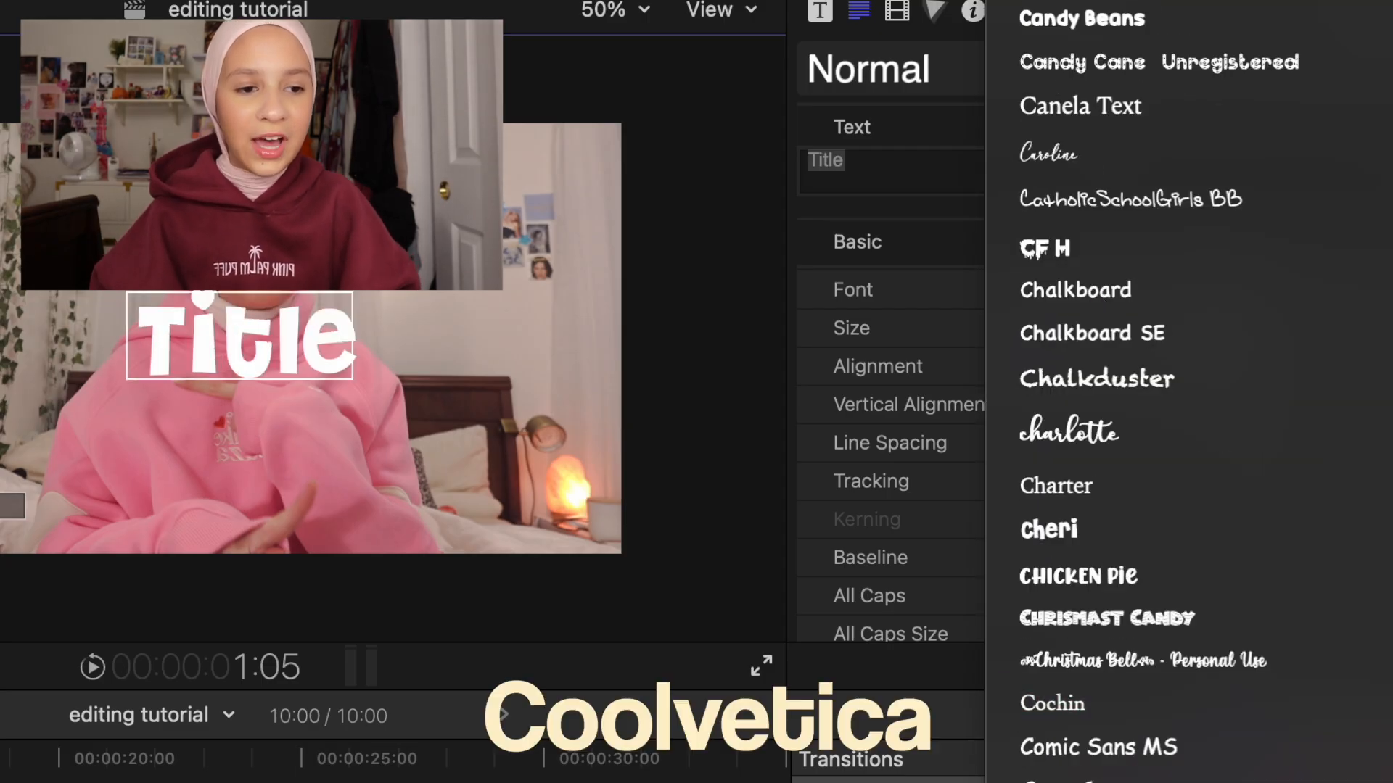
{"action": "key", "text": "Escape"}
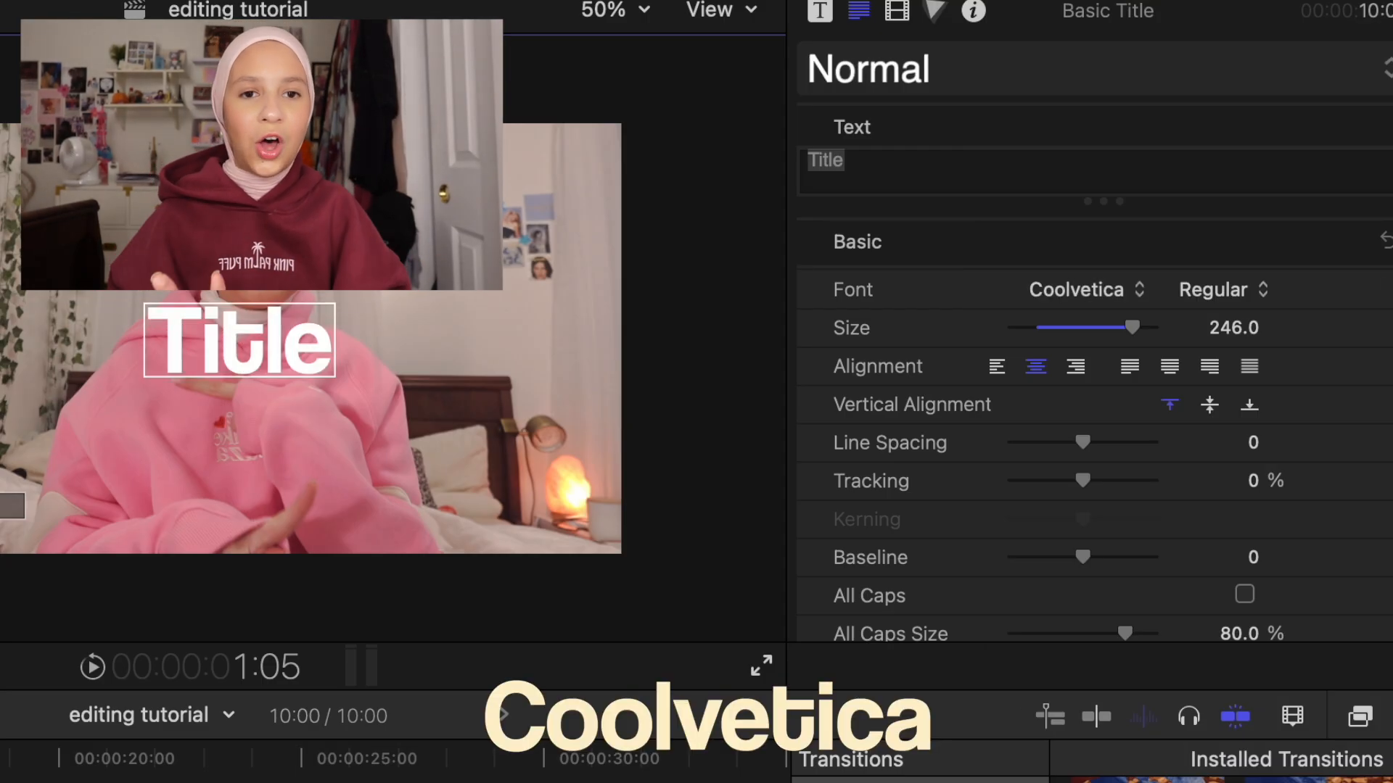
{"action": "left_click", "coordinate": [1046, 290]}
{"action": "scroll", "coordinate": [1190, 392], "scroll_direction": "down", "scroll_amount": 10}
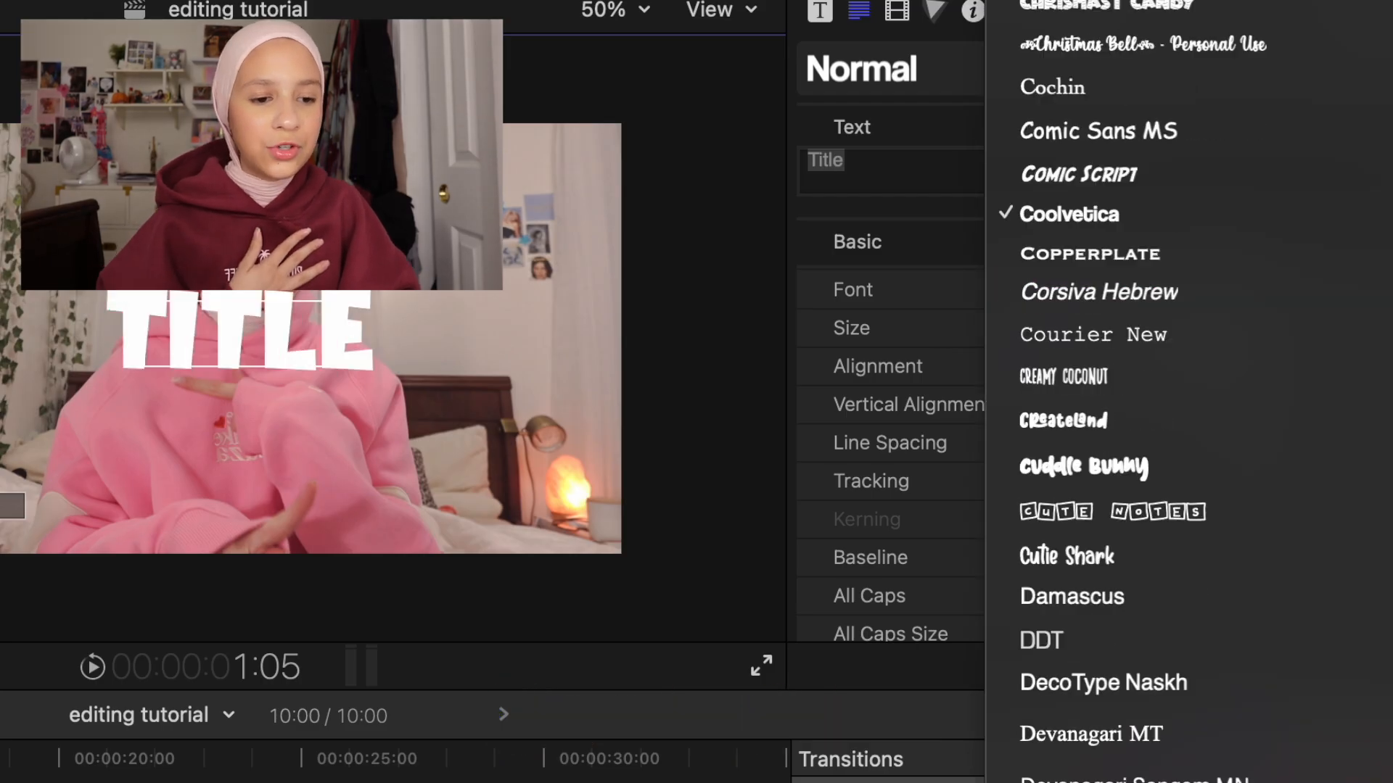
{"action": "left_click", "coordinate": [1082, 589]}
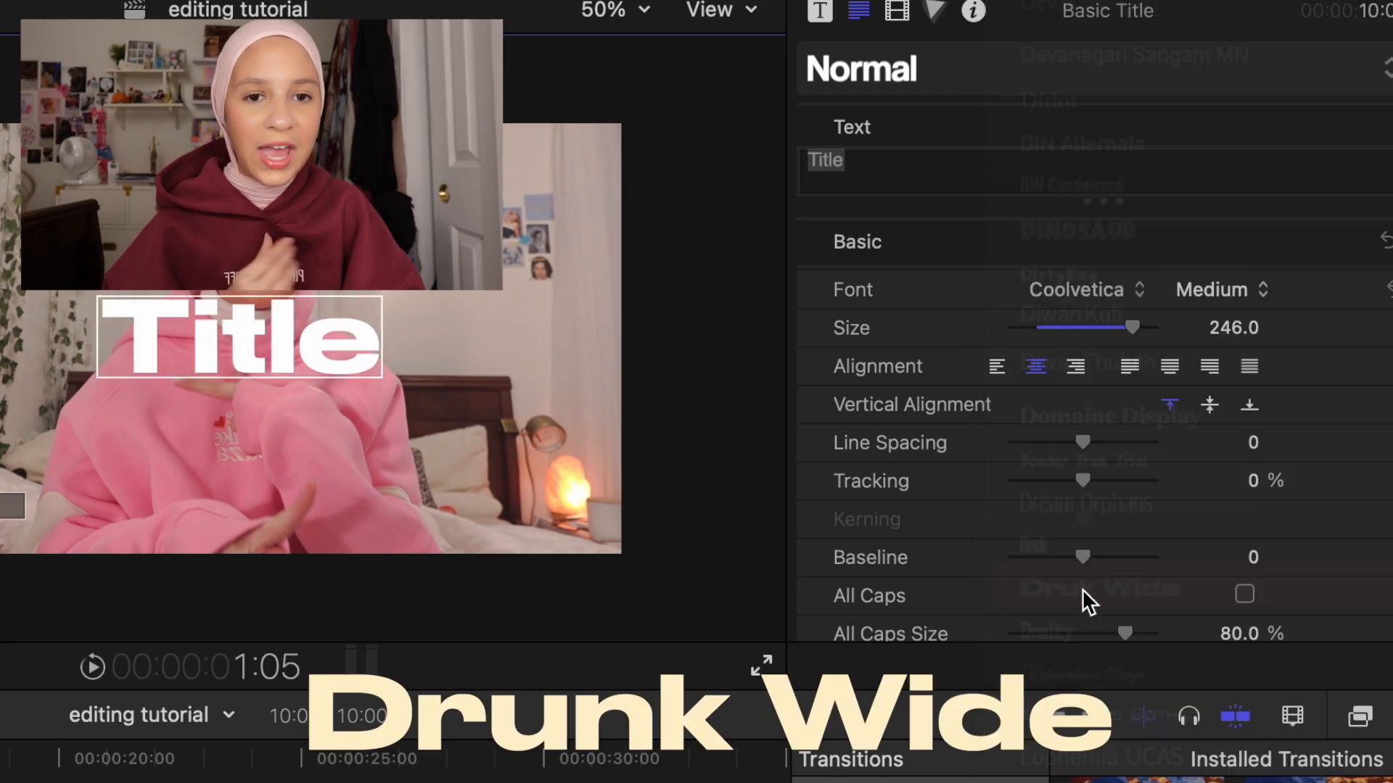
Try the Soap and Gill Sans fonts on the title.
{"action": "left_click", "coordinate": [1065, 293]}
{"action": "scroll", "coordinate": [1065, 292], "scroll_direction": "down", "scroll_amount": 15}
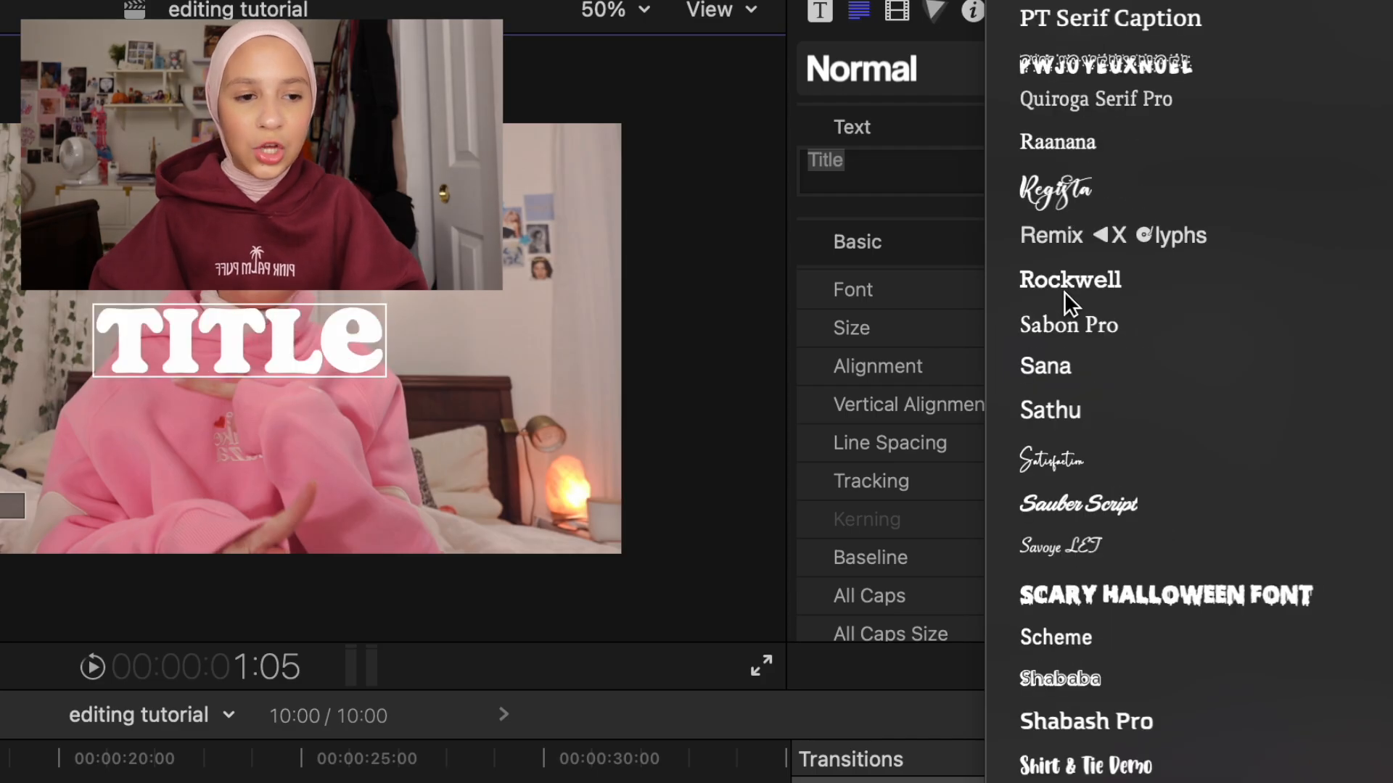
{"action": "left_click", "coordinate": [1052, 782]}
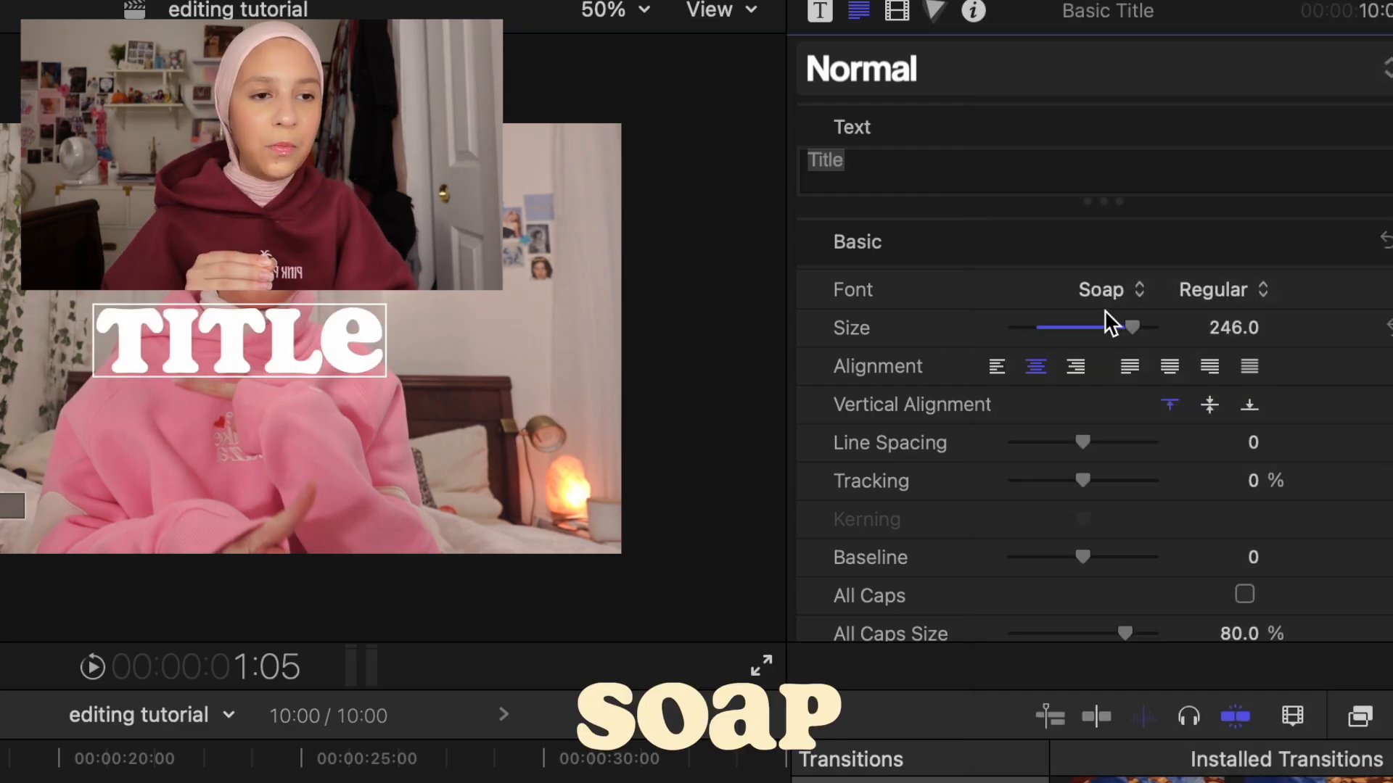
{"action": "left_click", "coordinate": [1099, 290]}
{"action": "scroll", "coordinate": [1100, 291], "scroll_direction": "up", "scroll_amount": 5}
{"action": "scroll", "coordinate": [1099, 289], "scroll_direction": "up", "scroll_amount": 20}
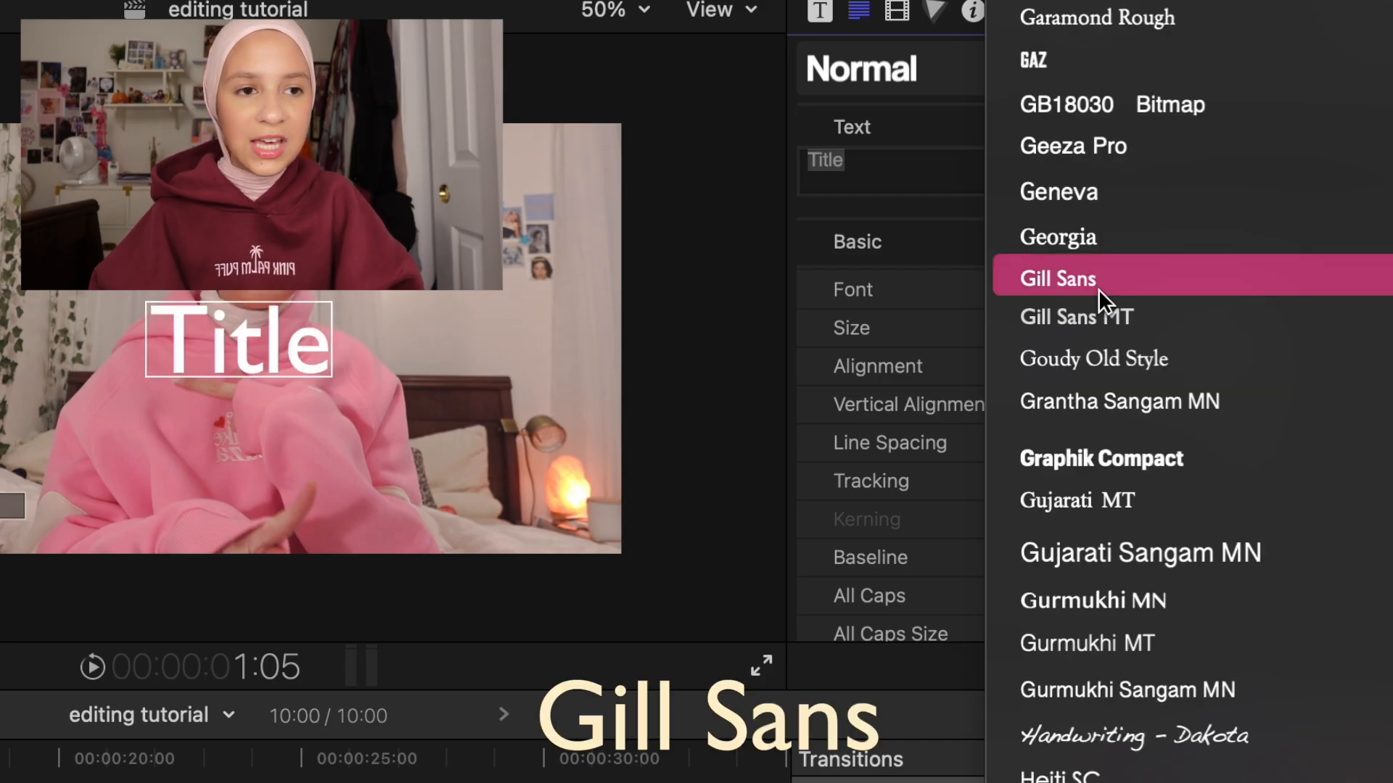
{"action": "left_click", "coordinate": [1078, 280]}
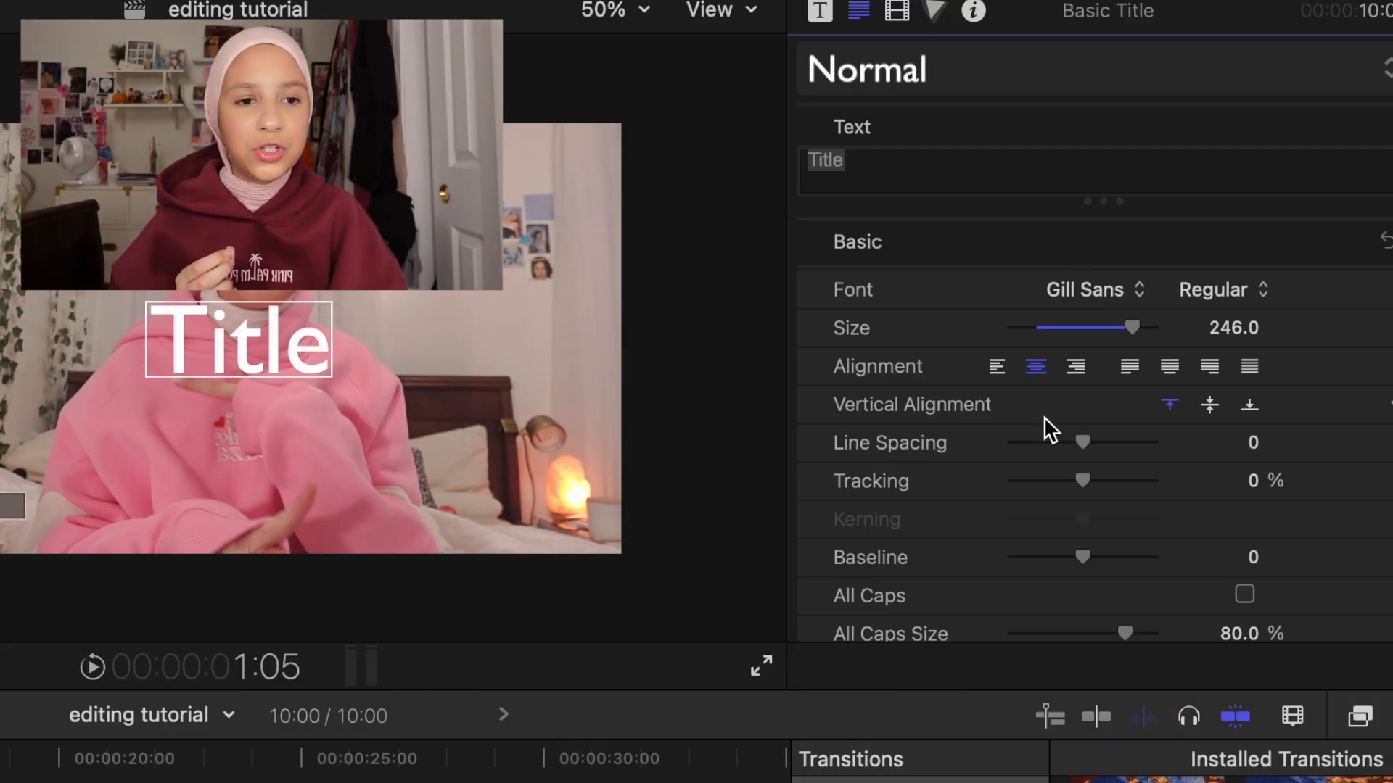
Try a saved yellow text style with a black outline on the title and apply the "black & yellow bum bum" style.
{"action": "scroll", "coordinate": [1044, 429], "scroll_direction": "down", "scroll_amount": 10}
{"action": "scroll", "coordinate": [1044, 425], "scroll_direction": "up", "scroll_amount": 8}
{"action": "scroll", "coordinate": [1043, 419], "scroll_direction": "up", "scroll_amount": 5}
{"action": "left_click", "coordinate": [950, 136]}
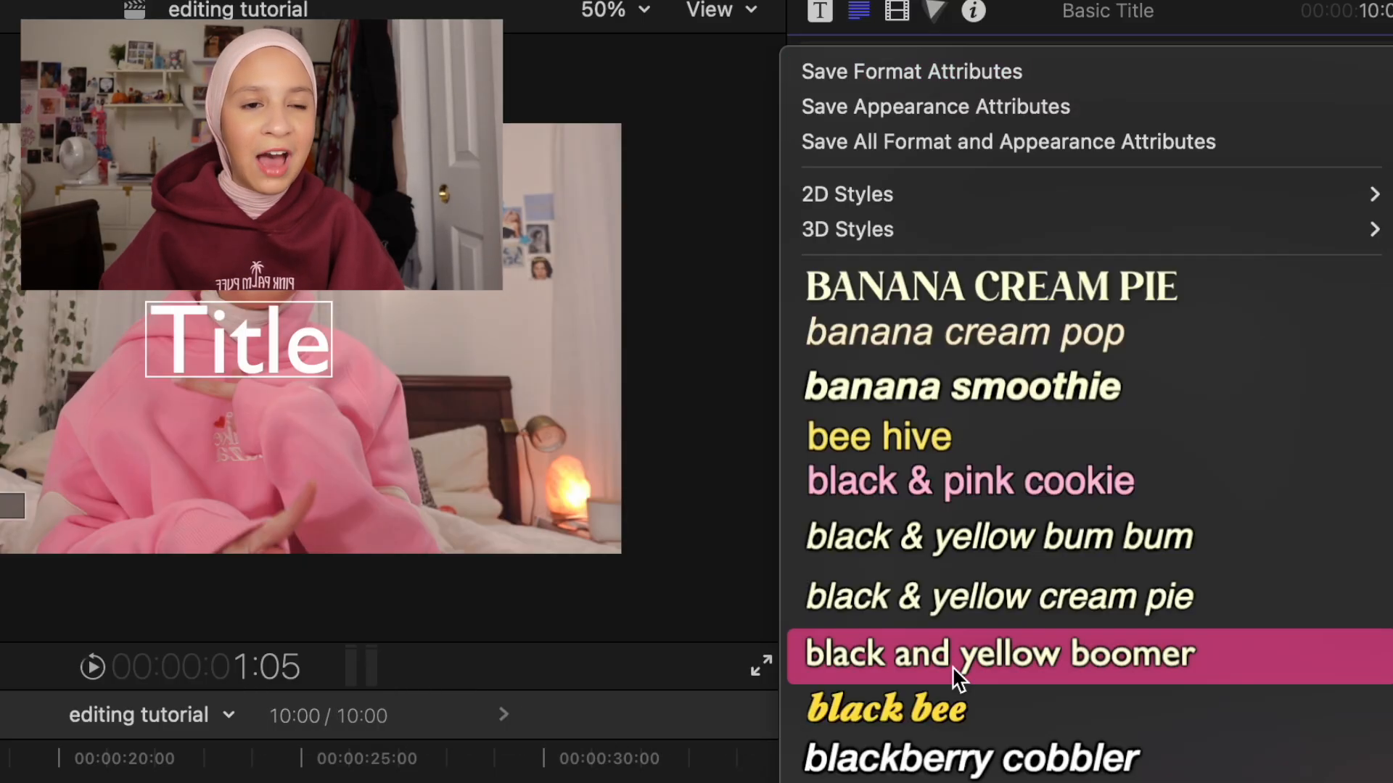
{"action": "scroll", "coordinate": [917, 773], "scroll_direction": "down", "scroll_amount": 15}
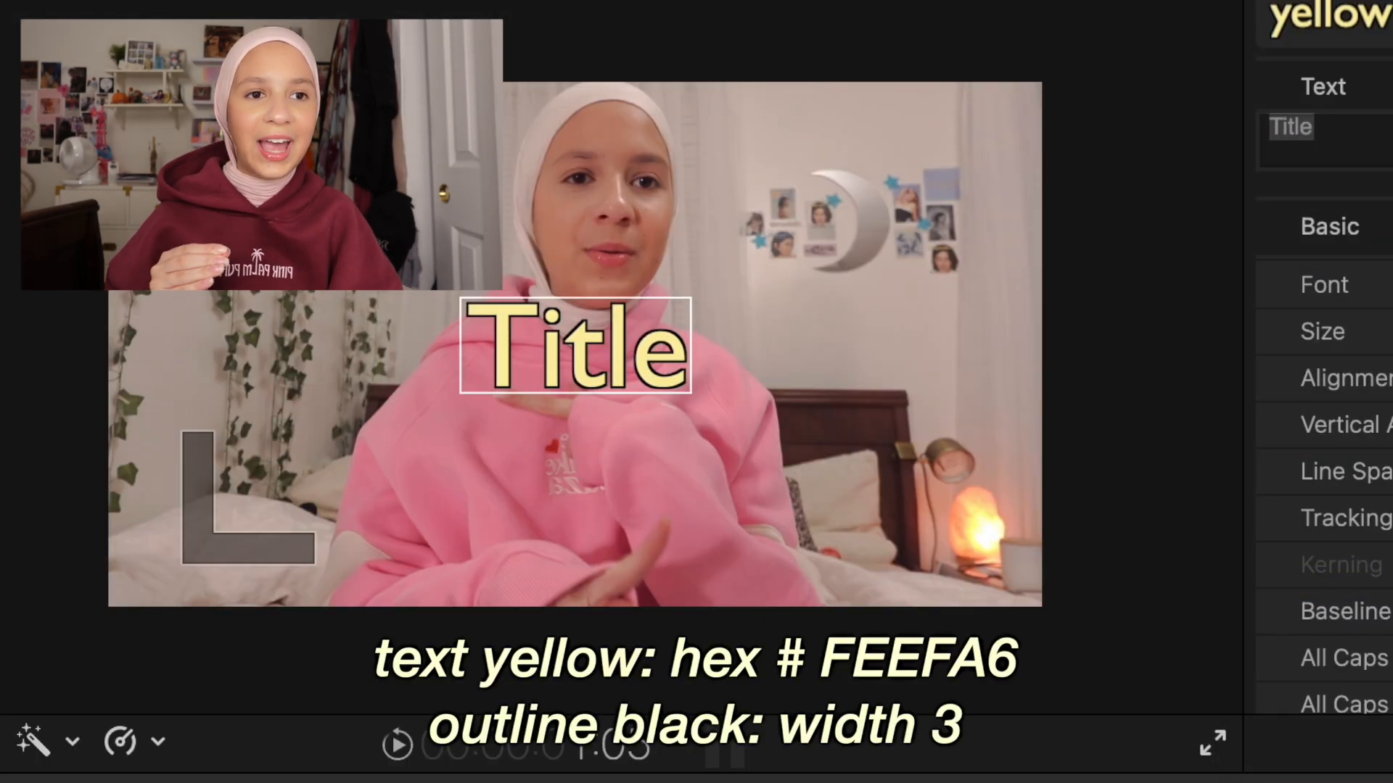
{"action": "left_click", "coordinate": [1332, 20]}
{"action": "key", "text": "Escape"}
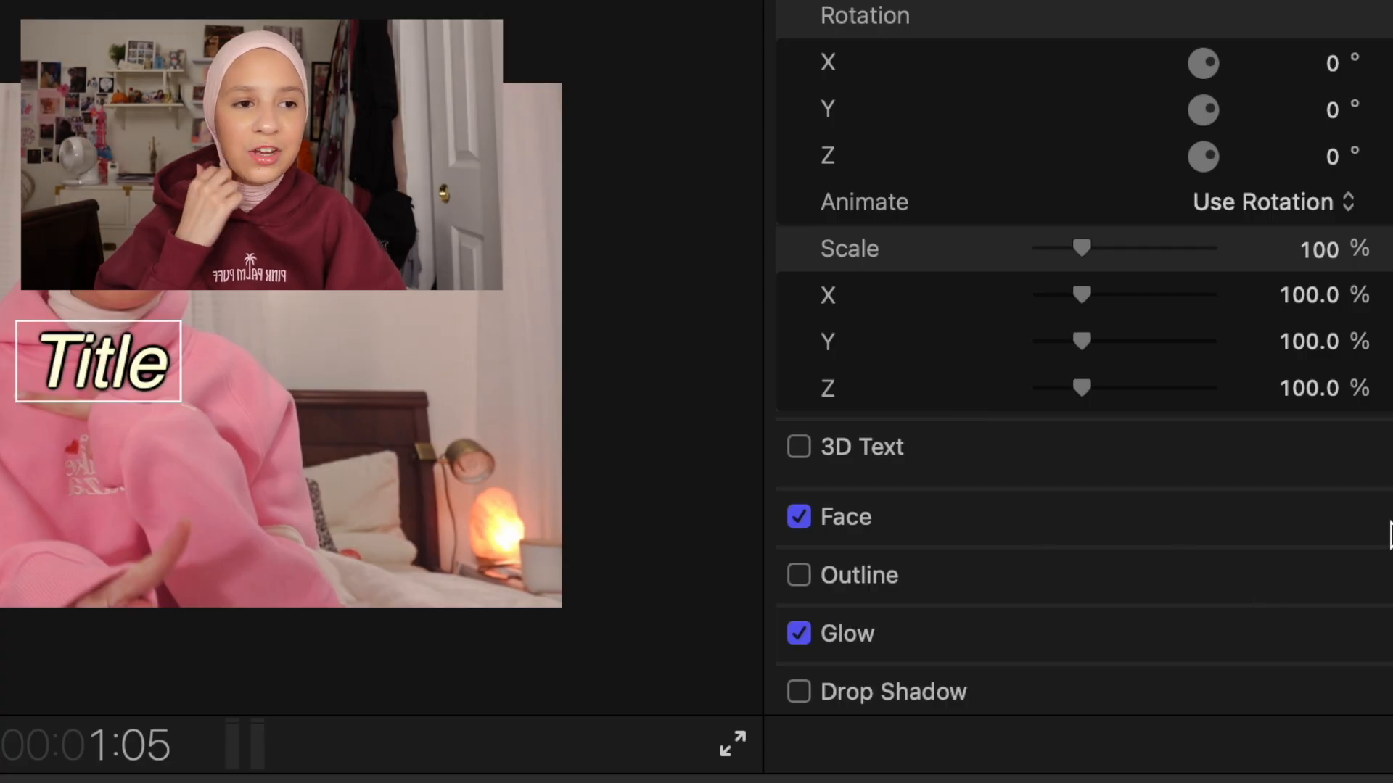
Change the title's face colour to light pink using the colour wheel.
{"action": "scroll", "coordinate": [1084, 377], "scroll_direction": "up", "scroll_amount": 15}
{"action": "scroll", "coordinate": [1085, 377], "scroll_direction": "down", "scroll_amount": 15}
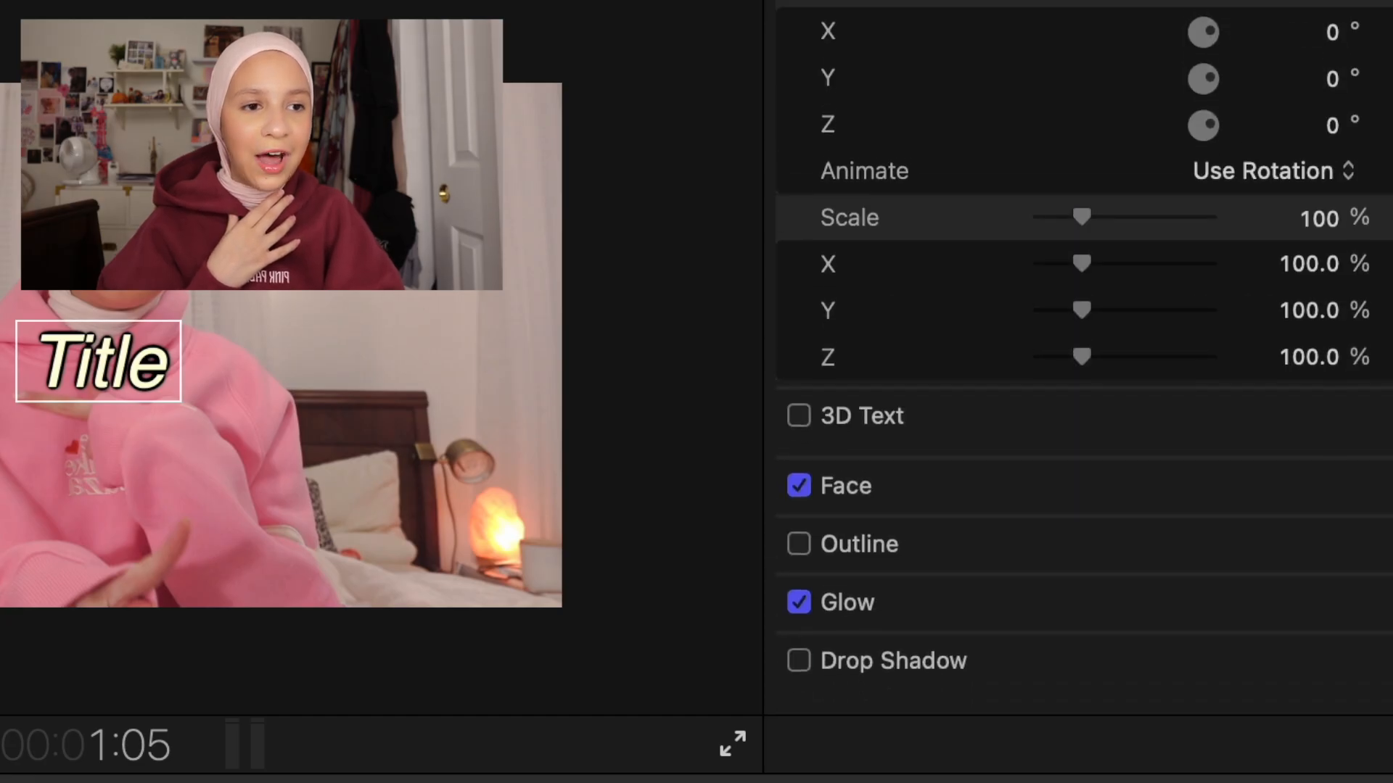
{"action": "left_click", "coordinate": [1375, 517]}
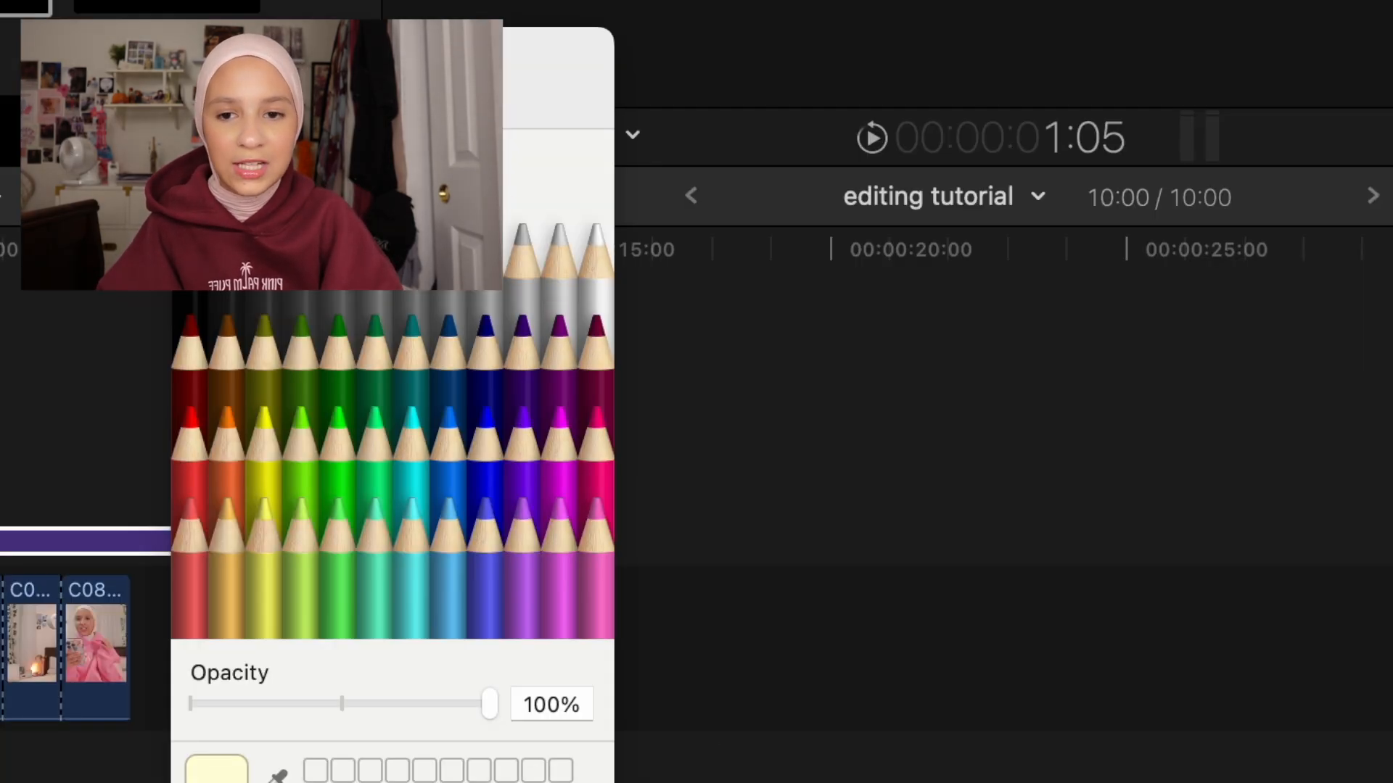
{"action": "left_click", "coordinate": [247, 100]}
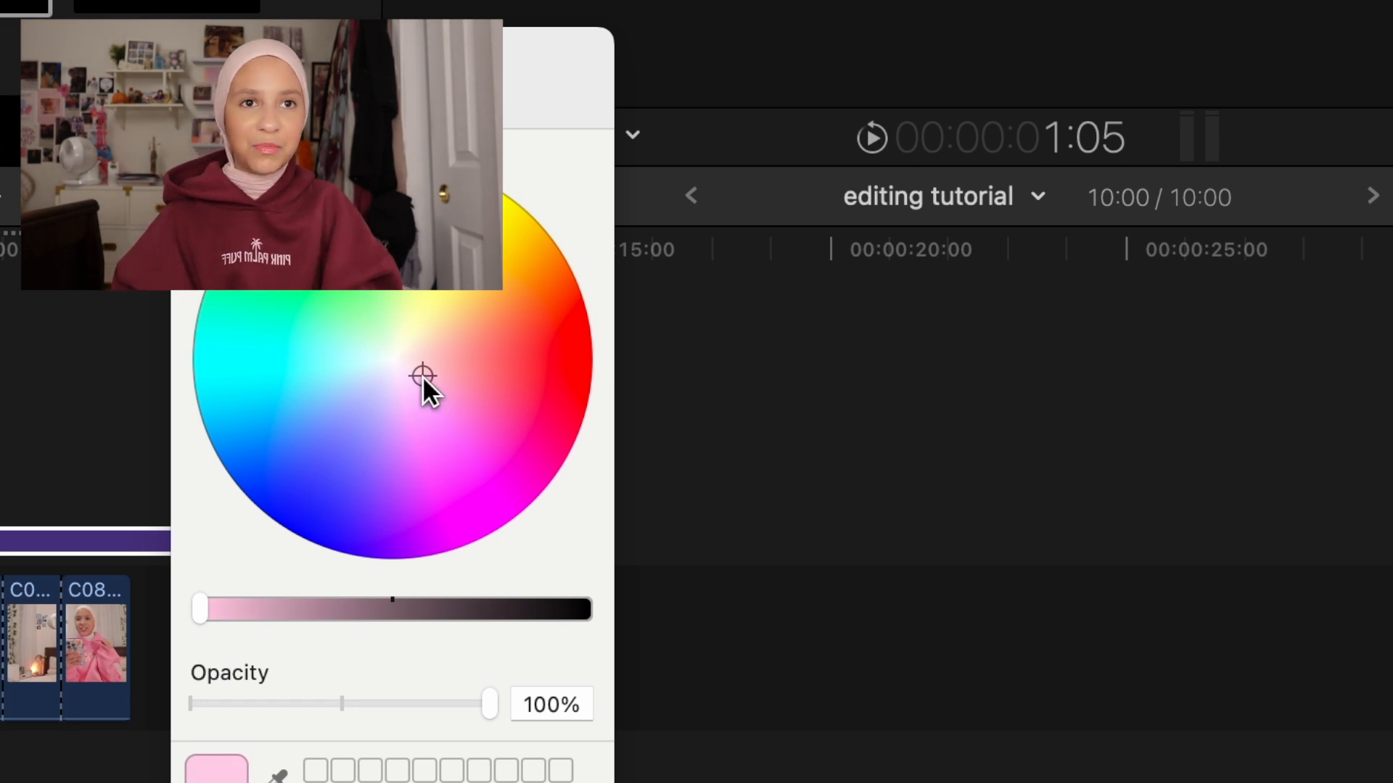
Show the title's glow settings and change the glow colour to dark pink.
{"action": "scroll", "coordinate": [1020, 580], "scroll_direction": "down", "scroll_amount": 5}
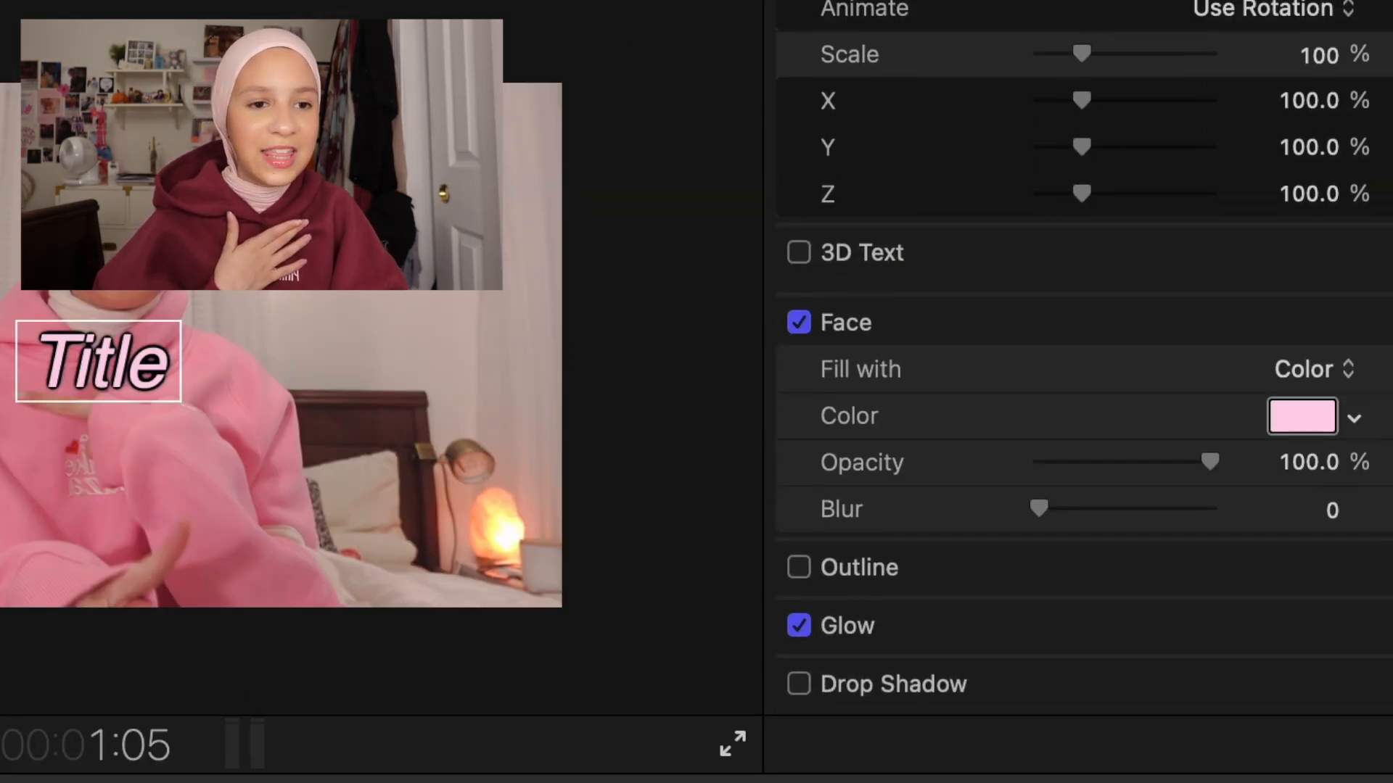
{"action": "left_click", "coordinate": [1334, 631]}
{"action": "scroll", "coordinate": [1332, 629], "scroll_direction": "down", "scroll_amount": 5}
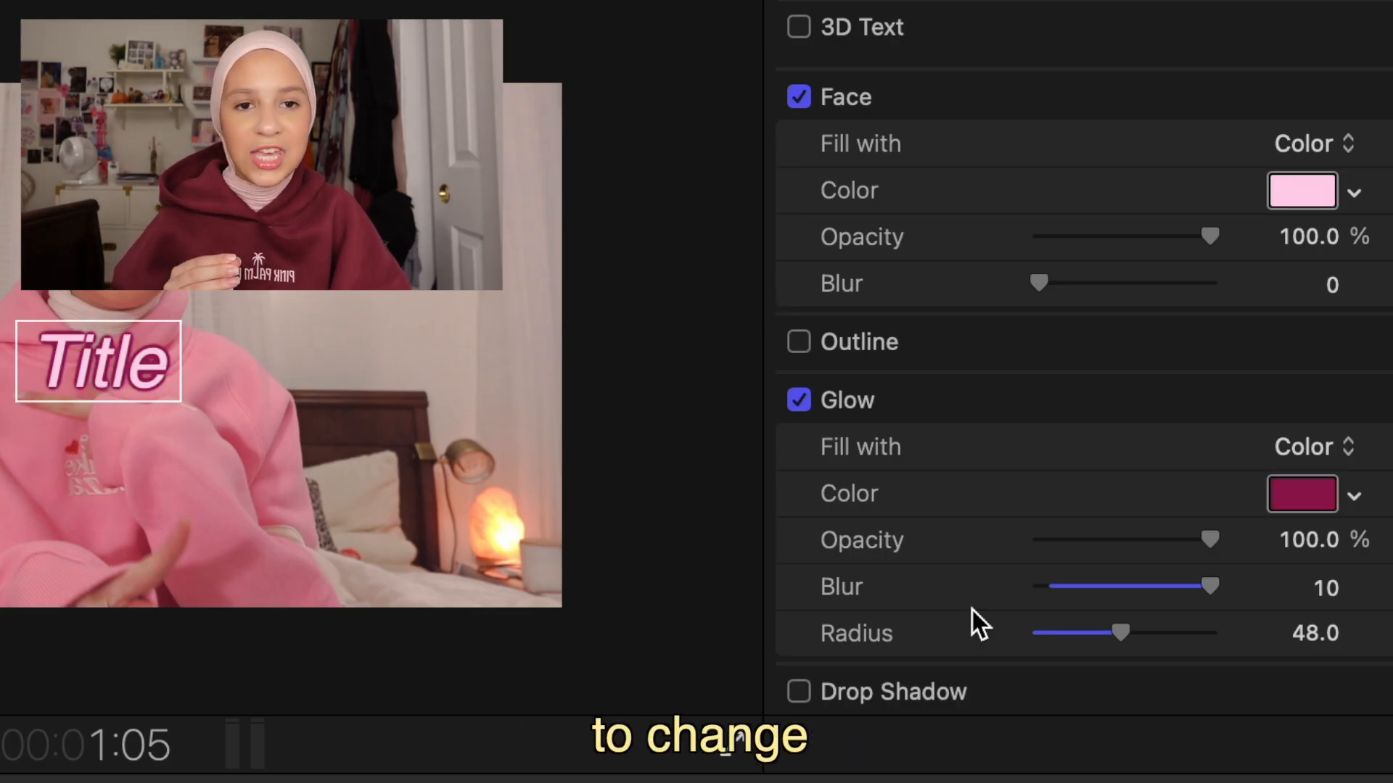
Enlarge the title text to size 288 and look over its position, rotation, scale and face settings.
{"action": "scroll", "coordinate": [972, 610], "scroll_direction": "up", "scroll_amount": 5}
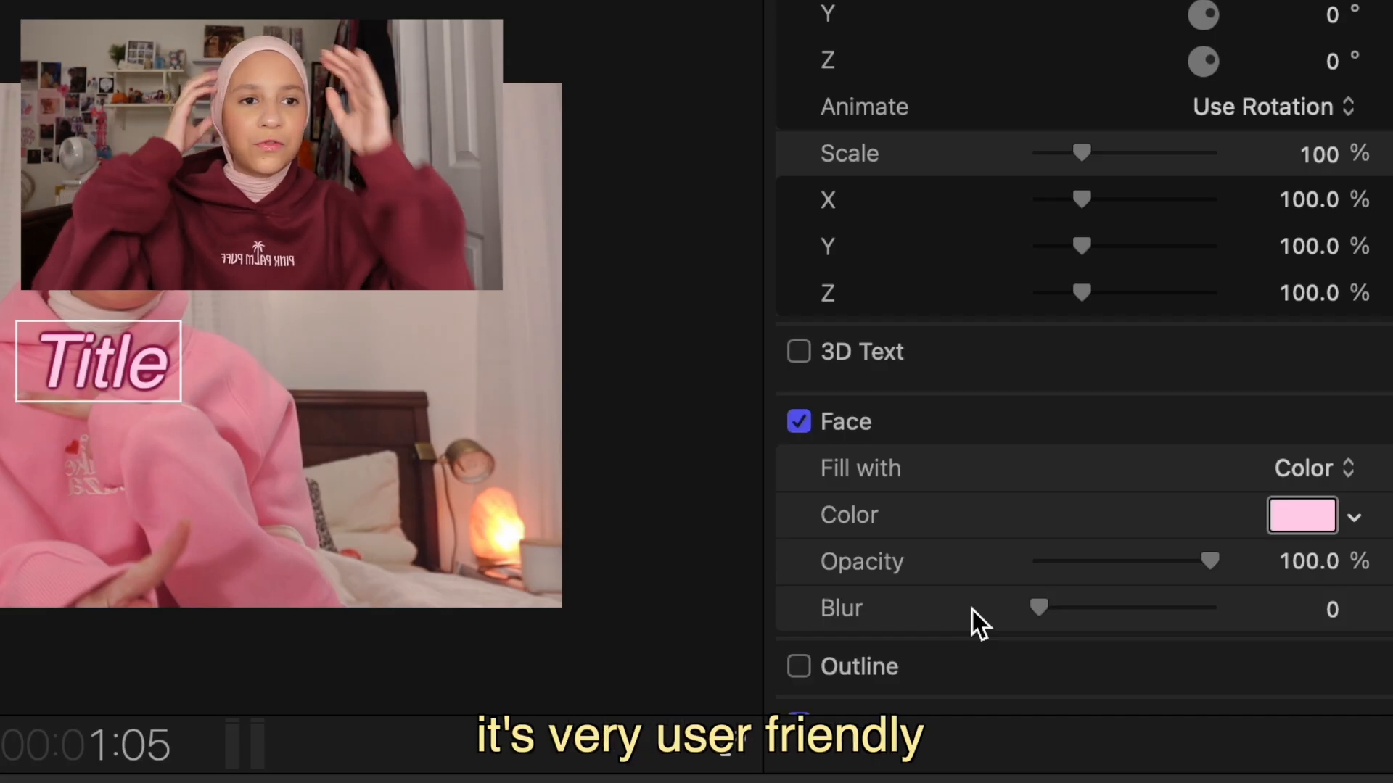
{"action": "scroll", "coordinate": [972, 611], "scroll_direction": "up", "scroll_amount": 10}
{"action": "left_click_drag", "start_coordinate": [1139, 319], "coordinate": [1226, 328]}
{"action": "scroll", "coordinate": [999, 511], "scroll_direction": "down", "scroll_amount": 4}
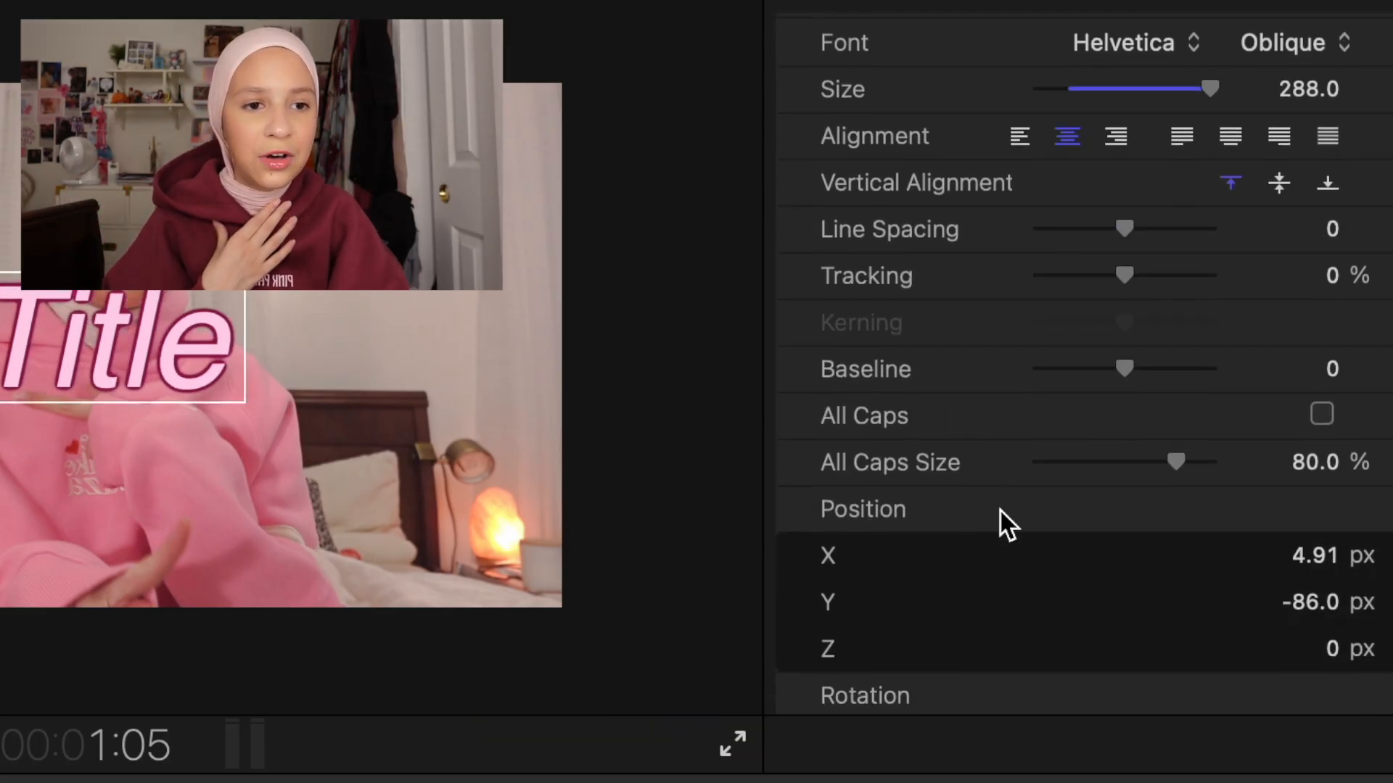
{"action": "scroll", "coordinate": [1286, 468], "scroll_direction": "down", "scroll_amount": 5}
{"action": "scroll", "coordinate": [1233, 341], "scroll_direction": "up", "scroll_amount": 2}
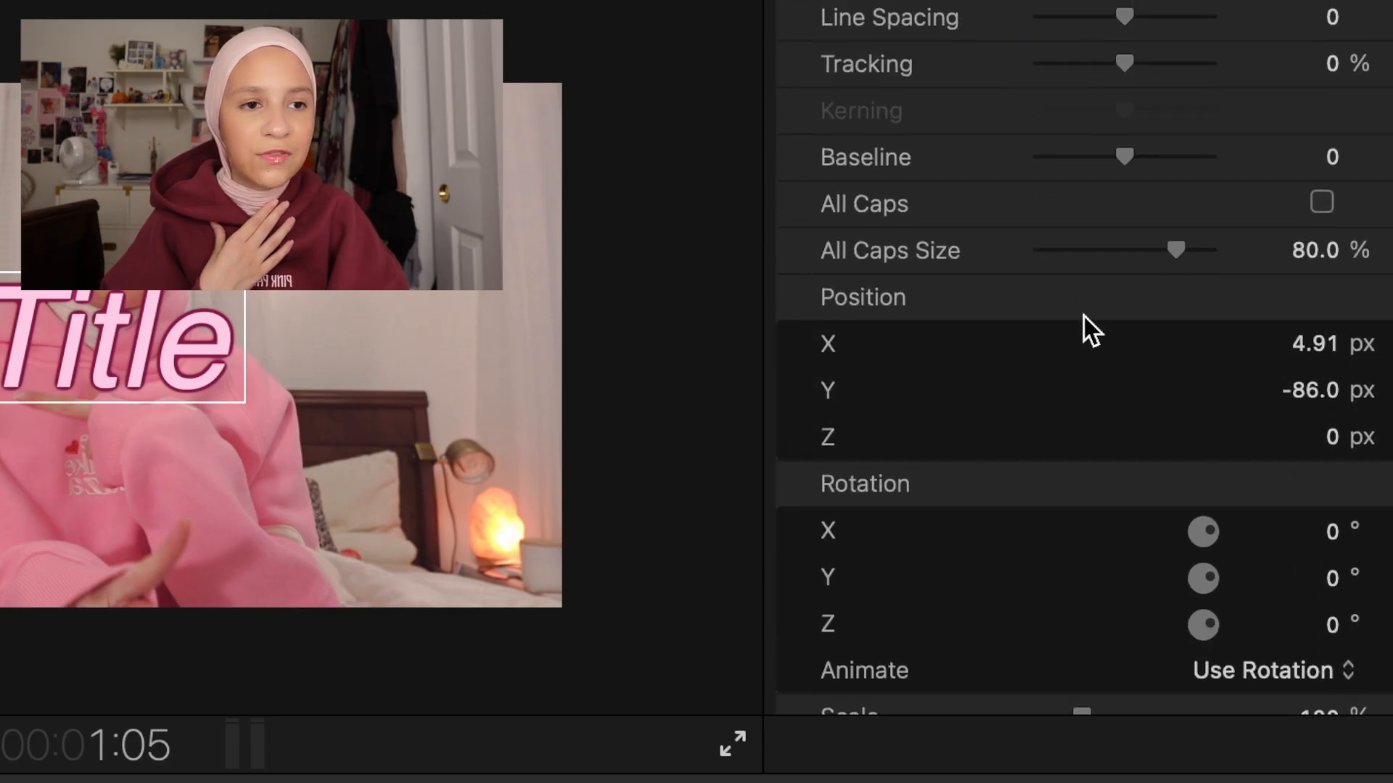
{"action": "scroll", "coordinate": [1081, 302], "scroll_direction": "down", "scroll_amount": 8}
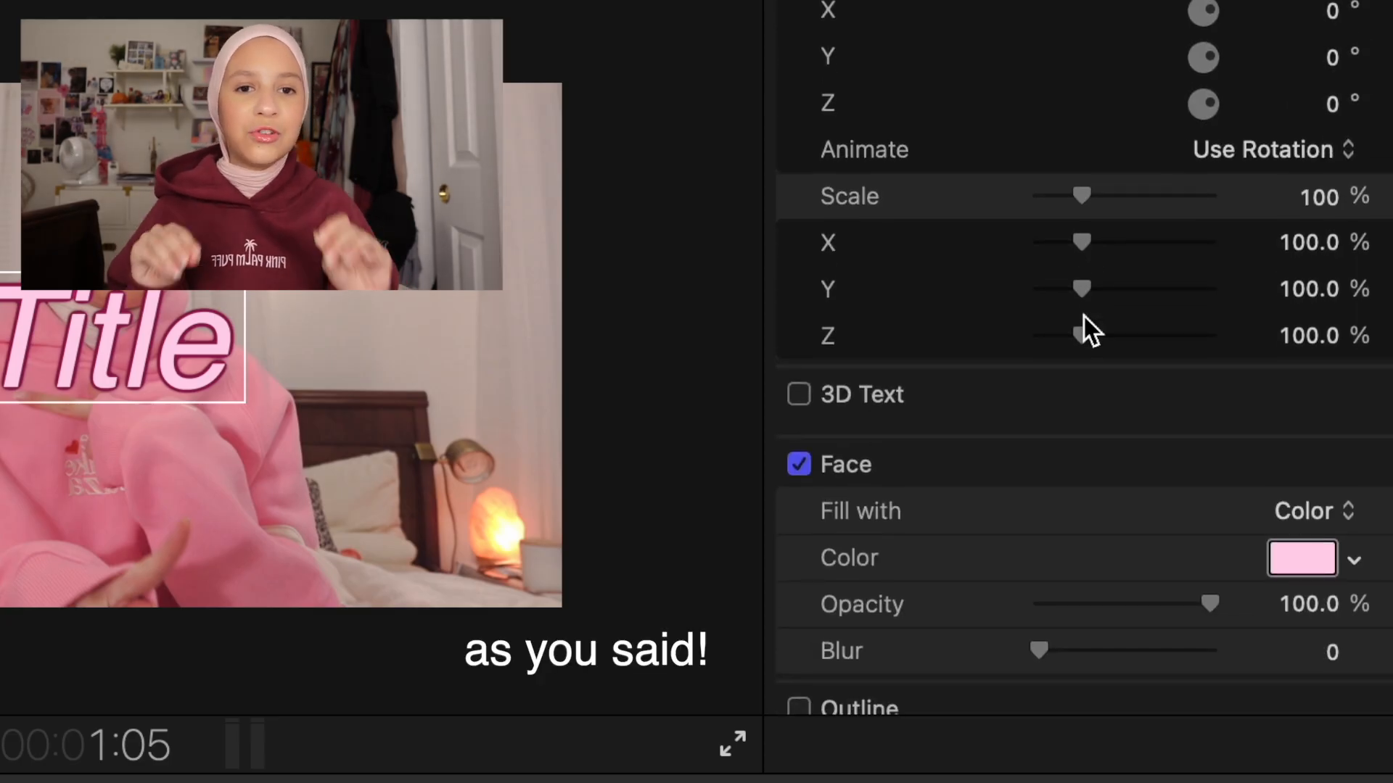
{"action": "scroll", "coordinate": [1084, 316], "scroll_direction": "up", "scroll_amount": 10}
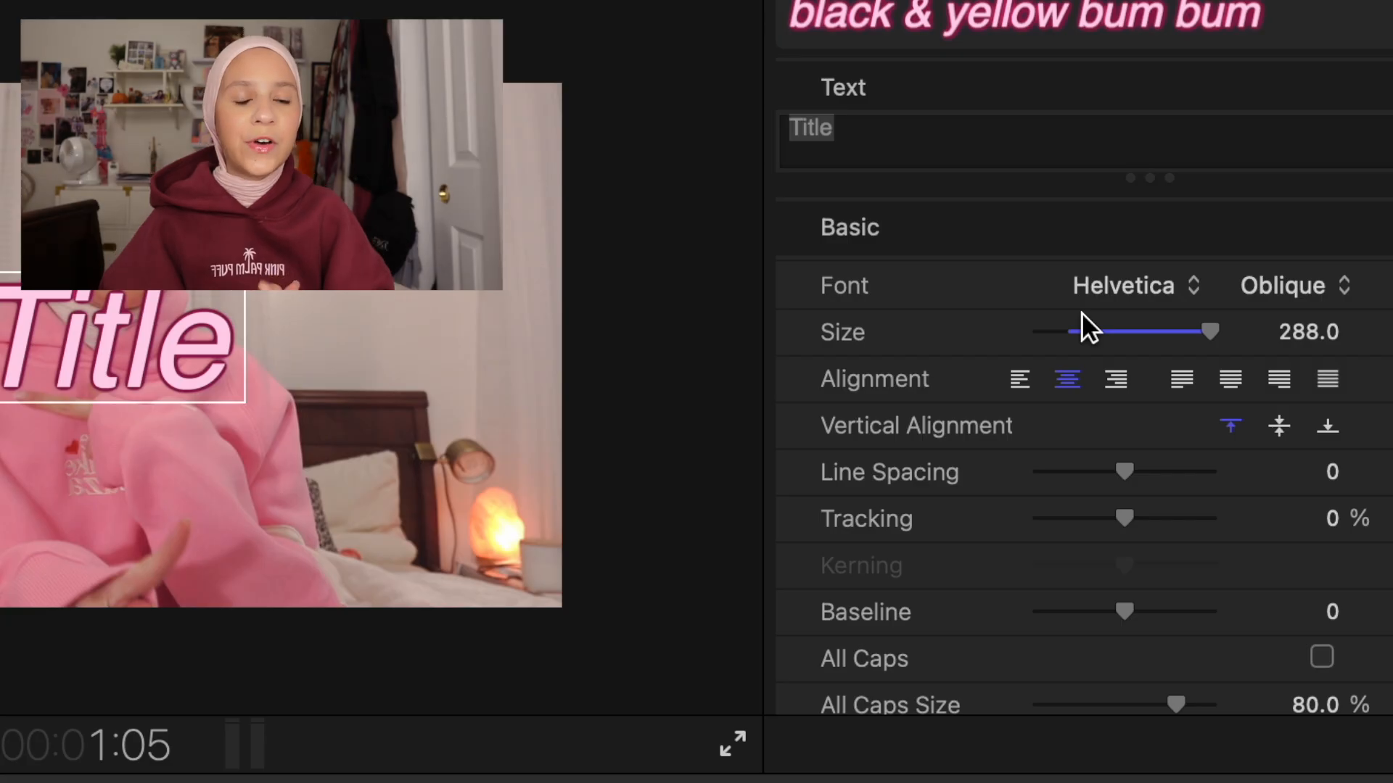